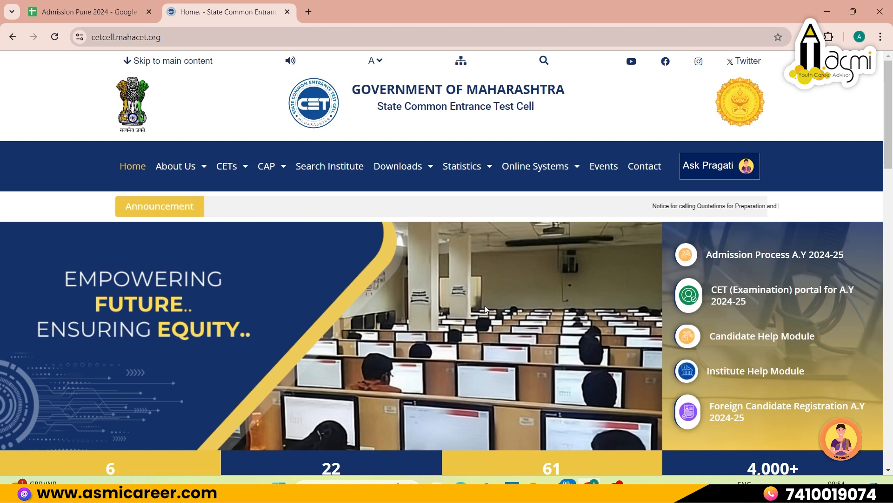
Go from CAP 2024-2025 to NEET-UG New Registration and scroll through the instruction steps
mouse_move(272, 166)
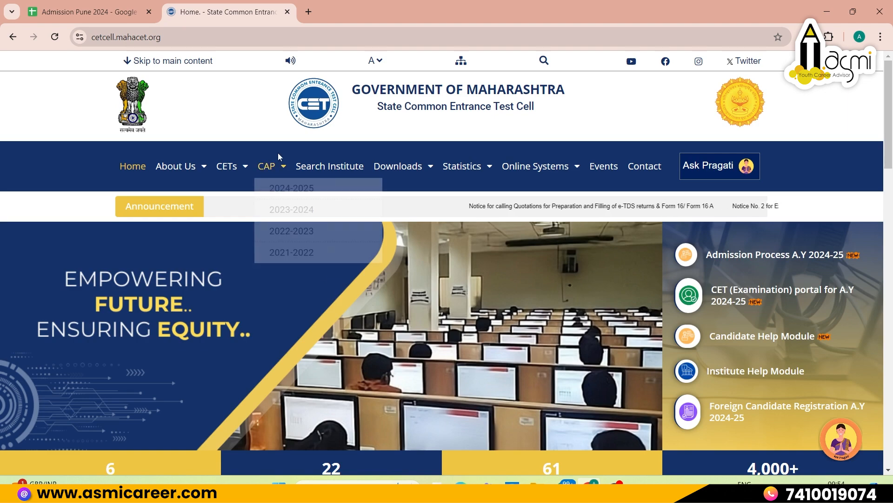
click(284, 188)
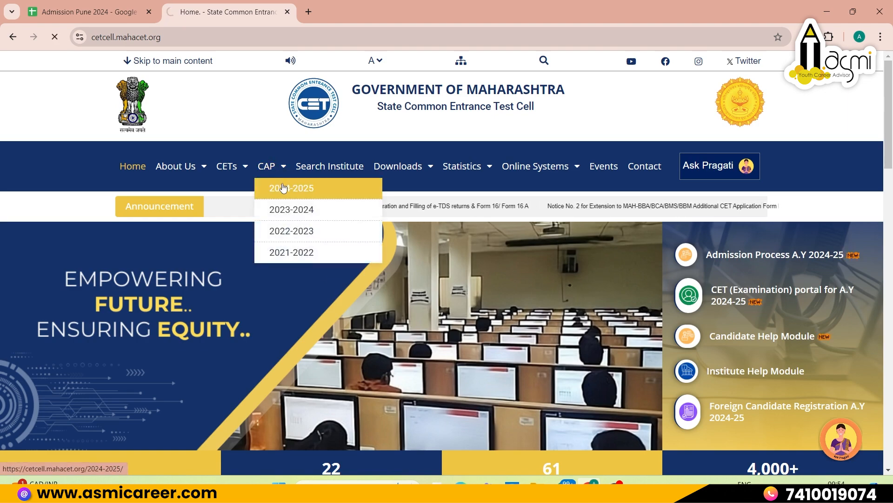
scroll(537, 330, down, 2)
scroll(537, 330, down, 10)
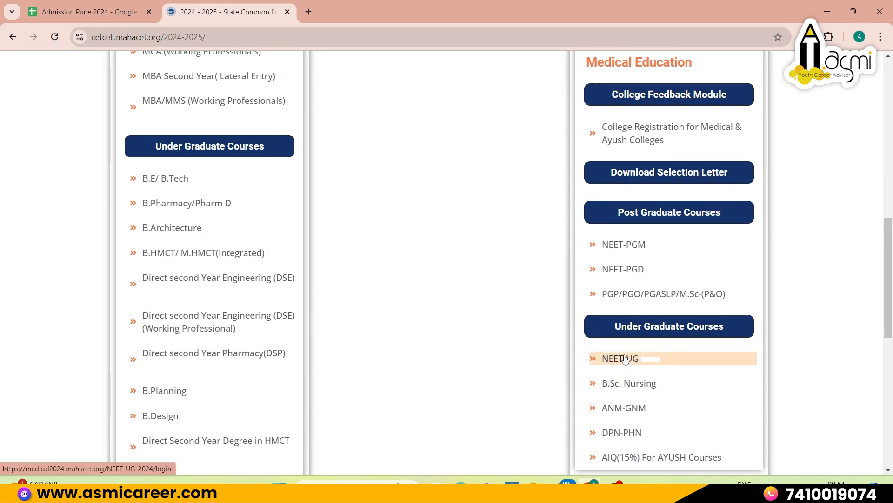
click(624, 358)
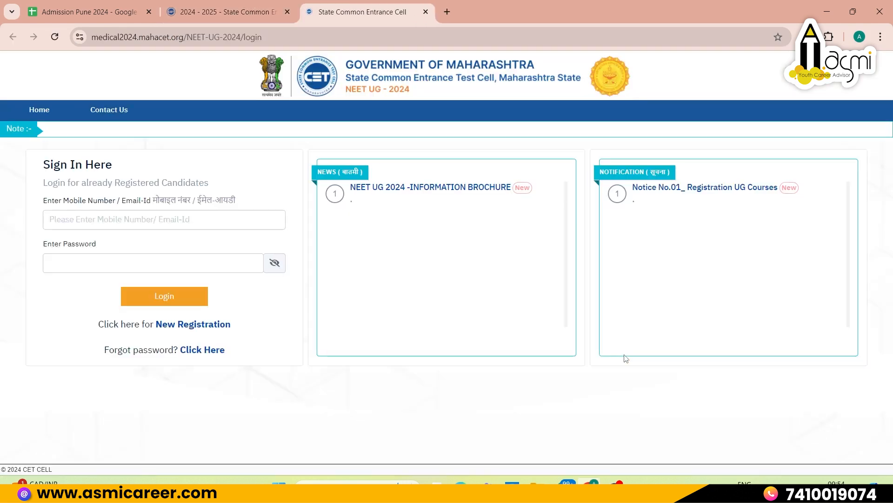
click(196, 328)
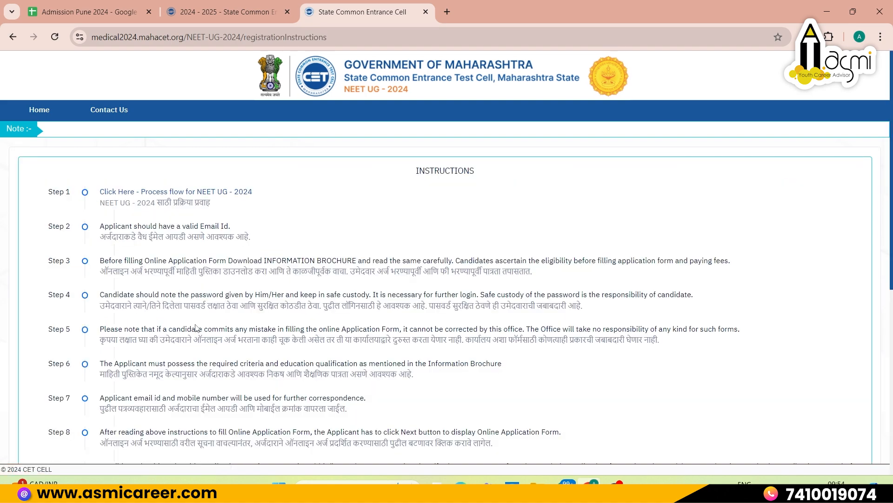
scroll(282, 305, down, 5)
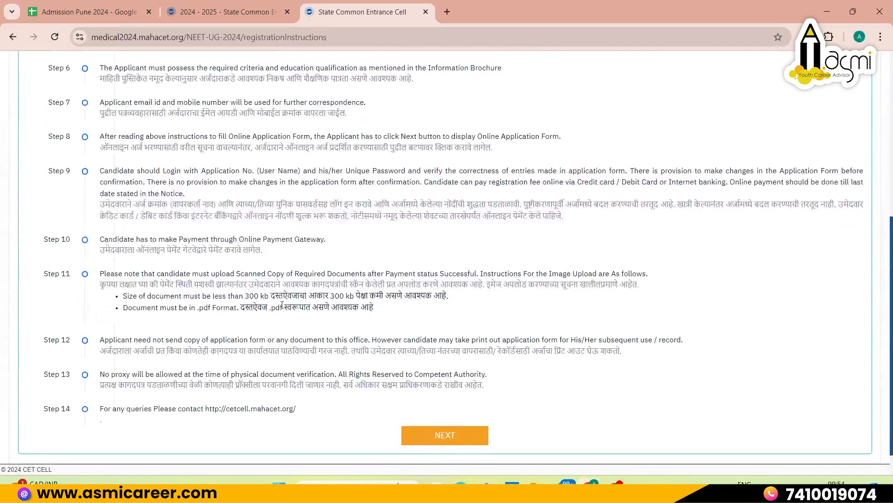
scroll(282, 305, down, 1)
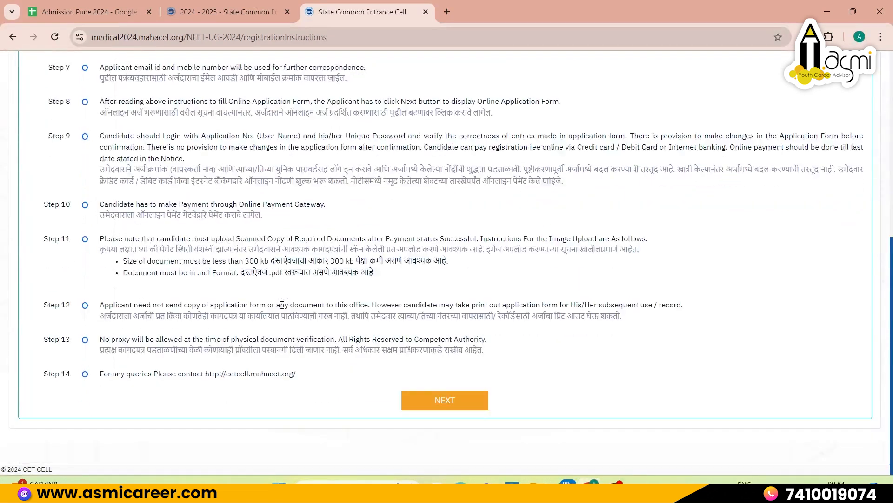
Open the registration form and enter the NEET roll number and application number
click(426, 402)
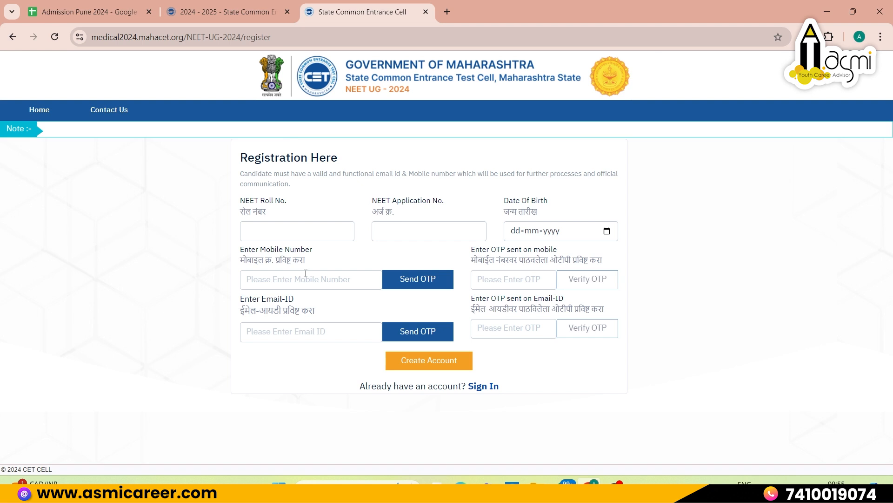
click(331, 230)
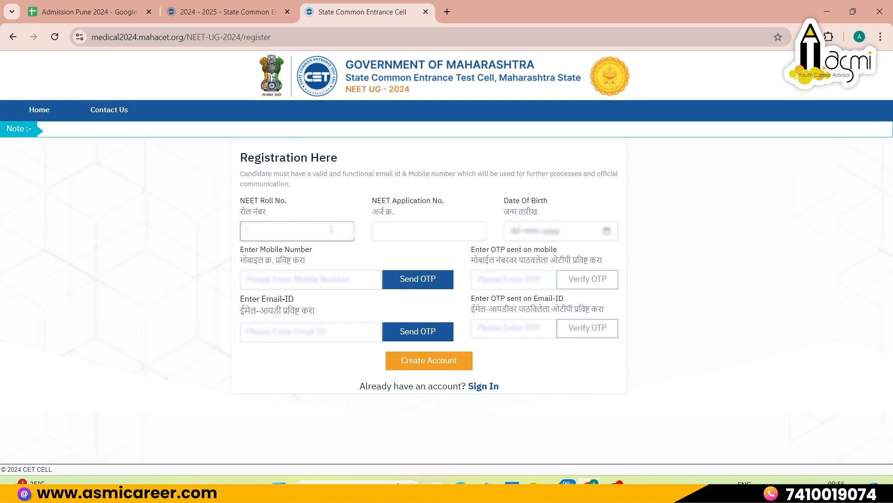
click(403, 227)
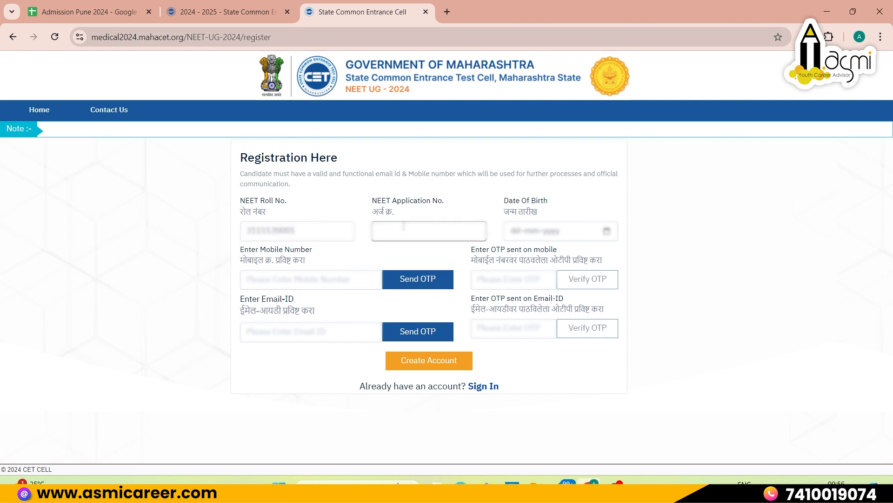
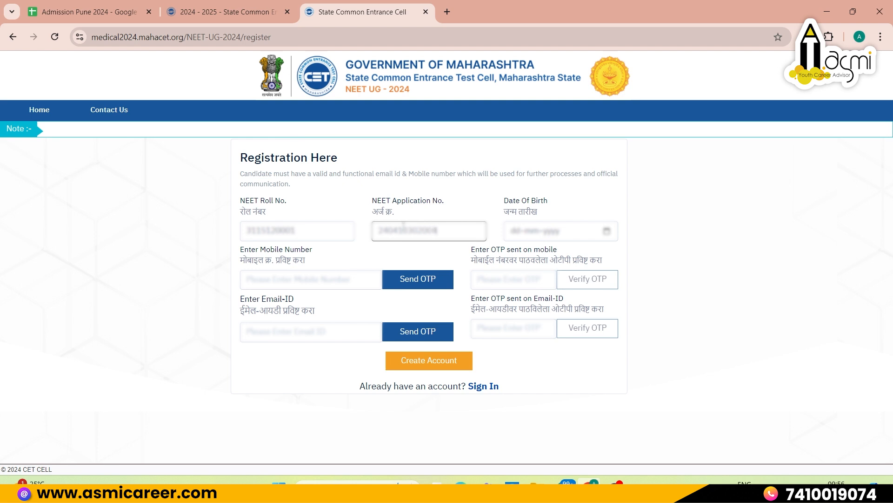
Enter the date of birth, verify the e-mail OTP and create the candidate account
click(512, 231)
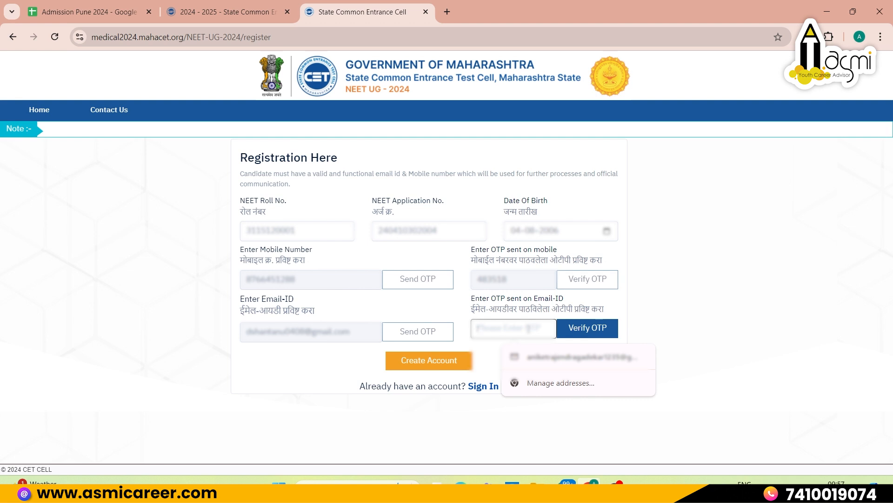
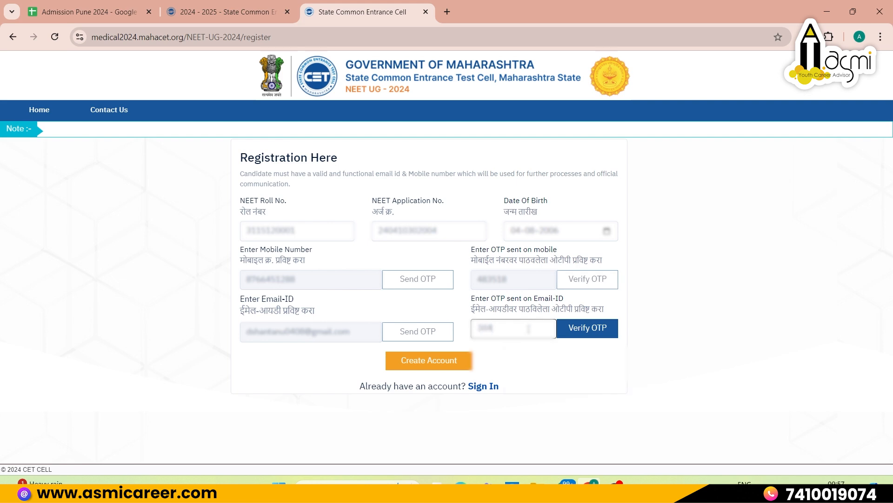
click(446, 361)
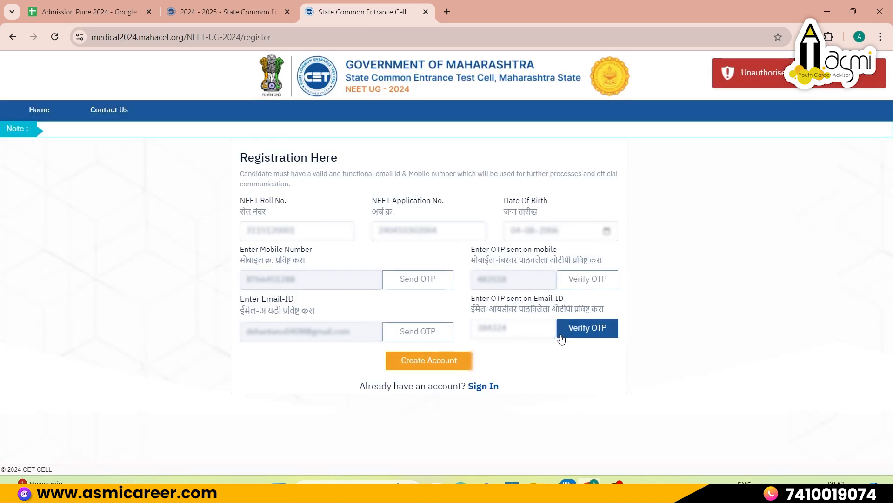
click(594, 331)
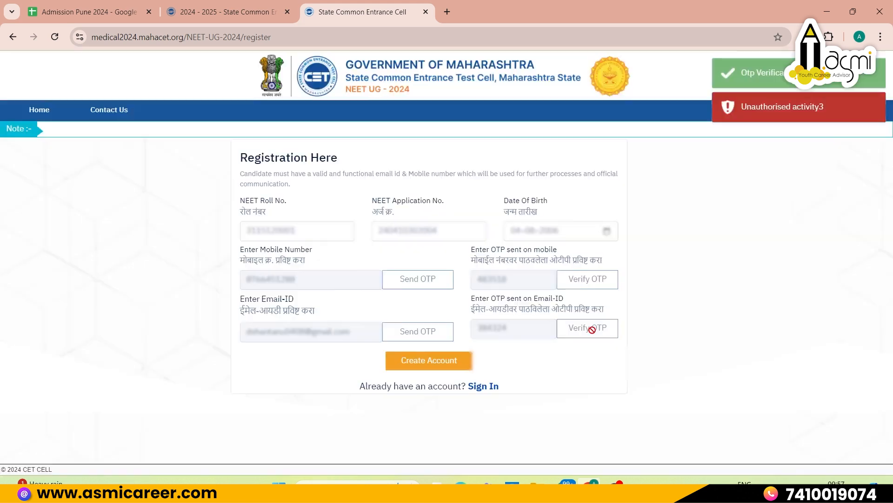
click(438, 359)
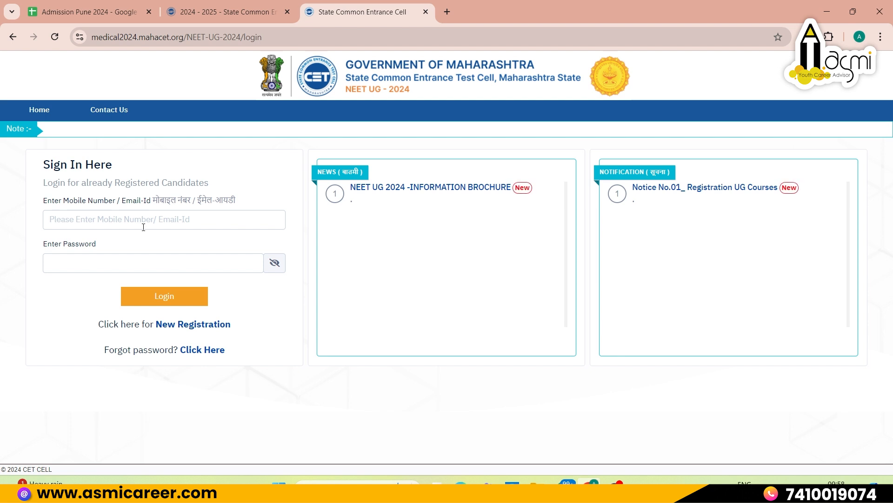
Log in with the registered mobile number or e-mail and review the Application Status table
click(141, 222)
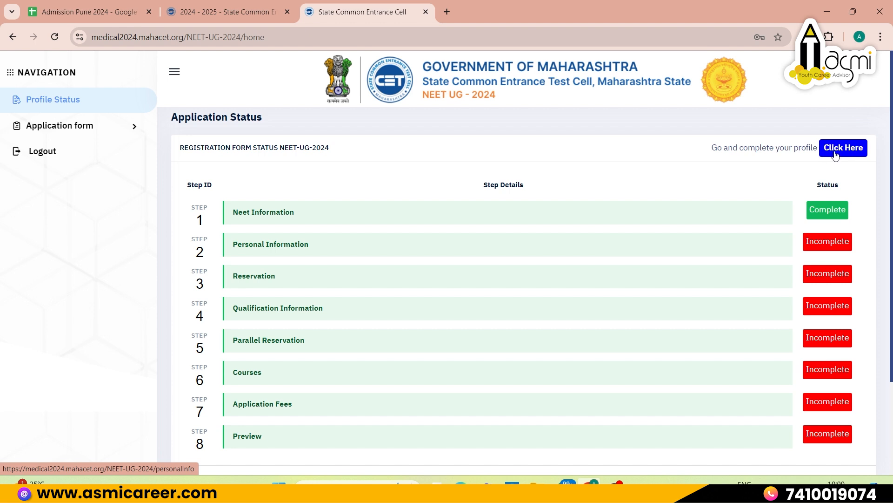
scroll(835, 155, down, 2)
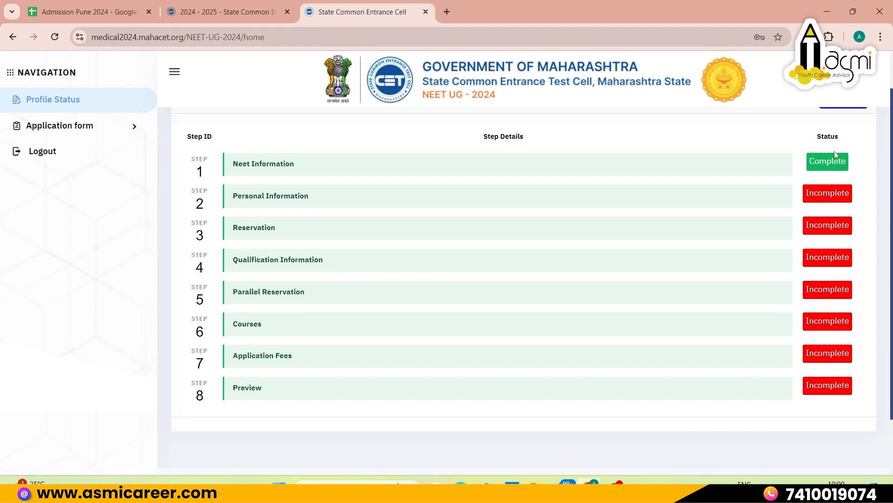
scroll(834, 151, up, 2)
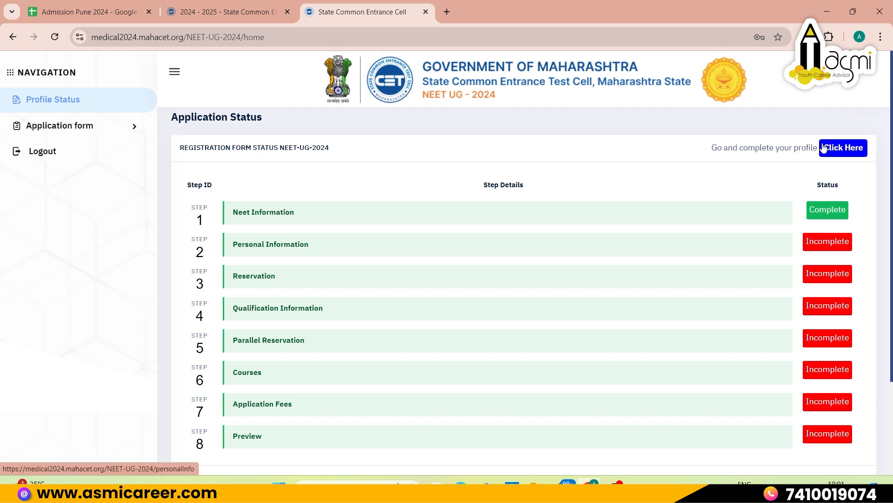
Open the Personal Information form and answer NO to the name-change question
click(833, 148)
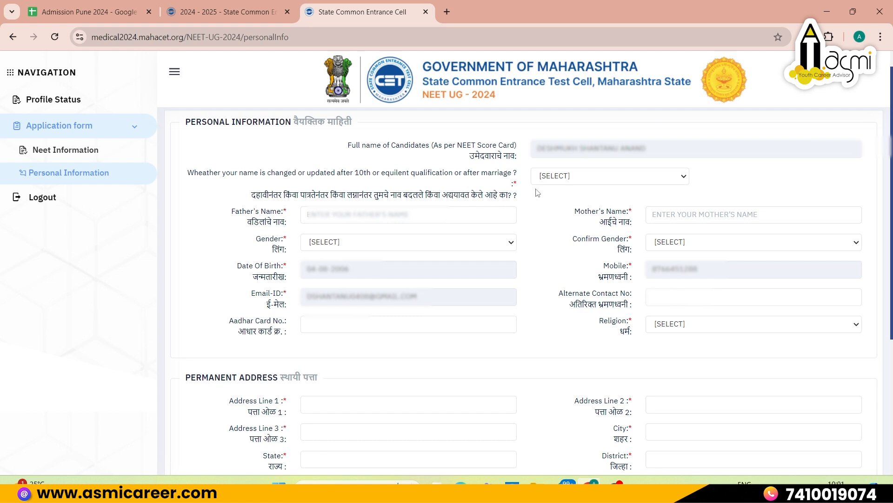
click(559, 184)
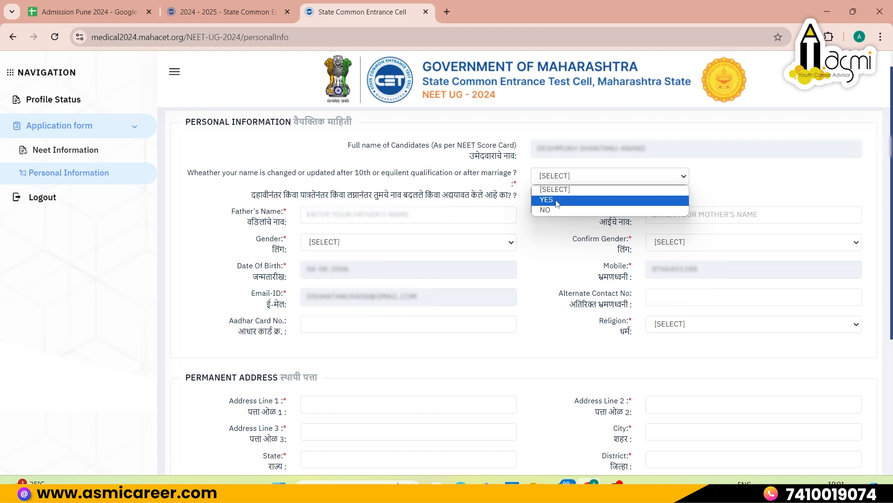
click(557, 200)
click(558, 176)
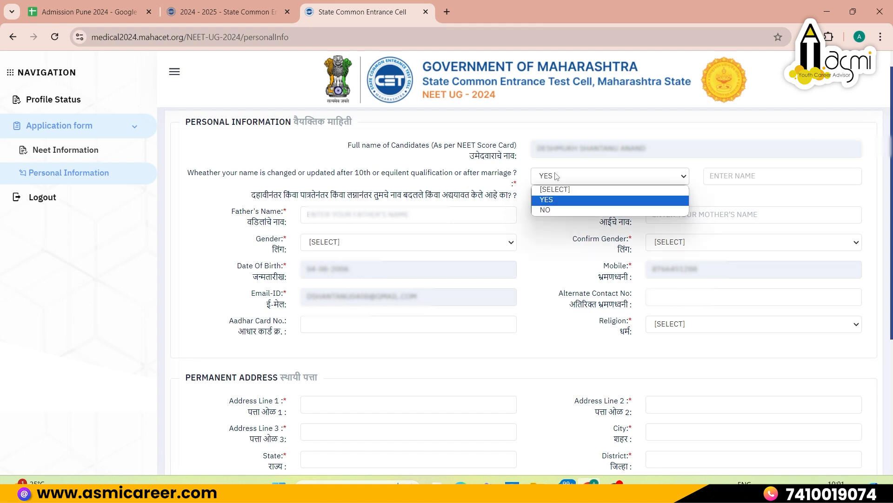
click(554, 210)
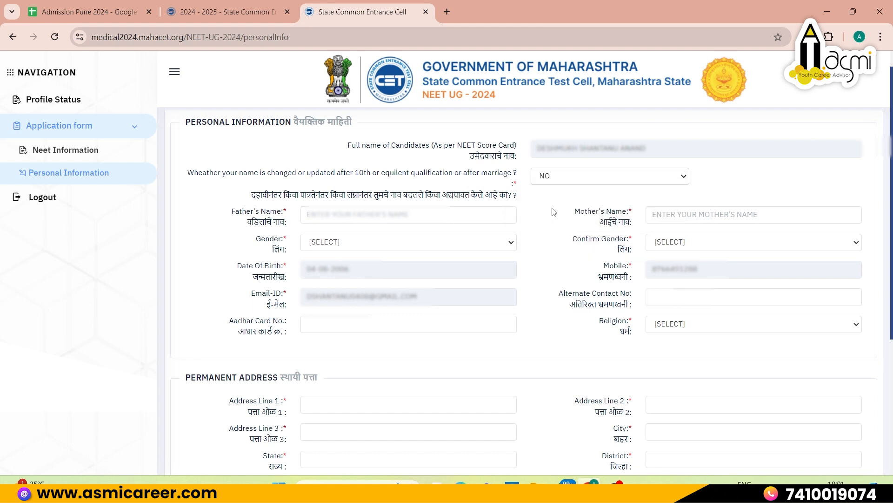
Enter the father's name and other personal details, leaving religion unchanged
click(503, 211)
click(684, 326)
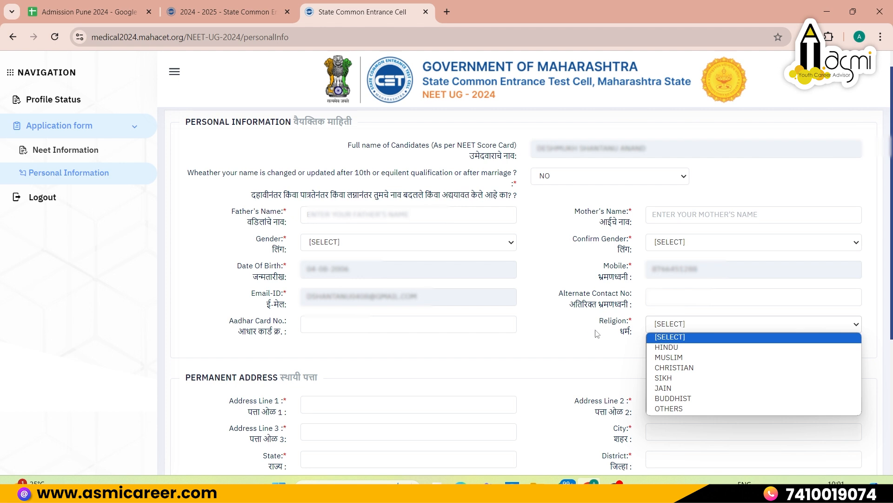
click(577, 344)
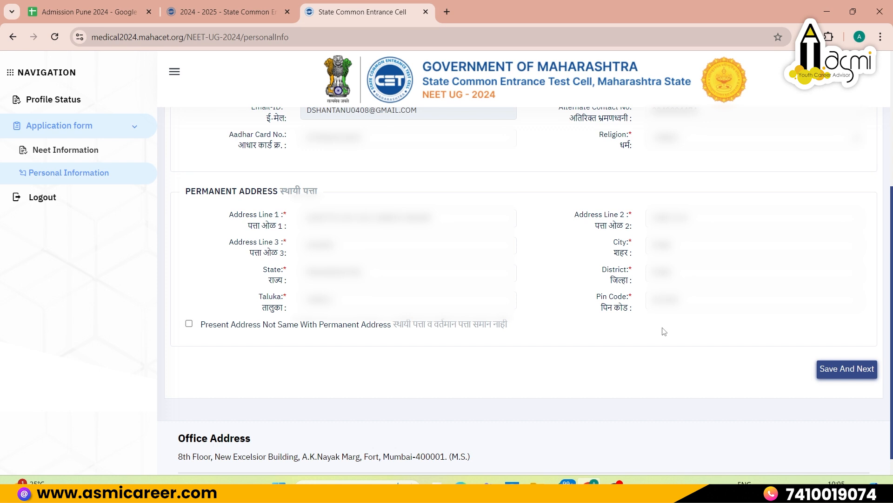
Save the personal information and answer NO to the NRI question on the Reservation form
click(832, 368)
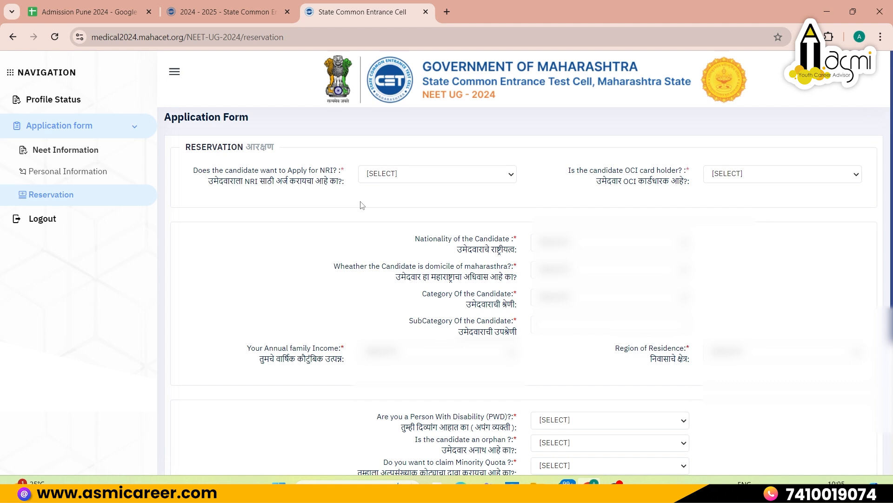
click(391, 176)
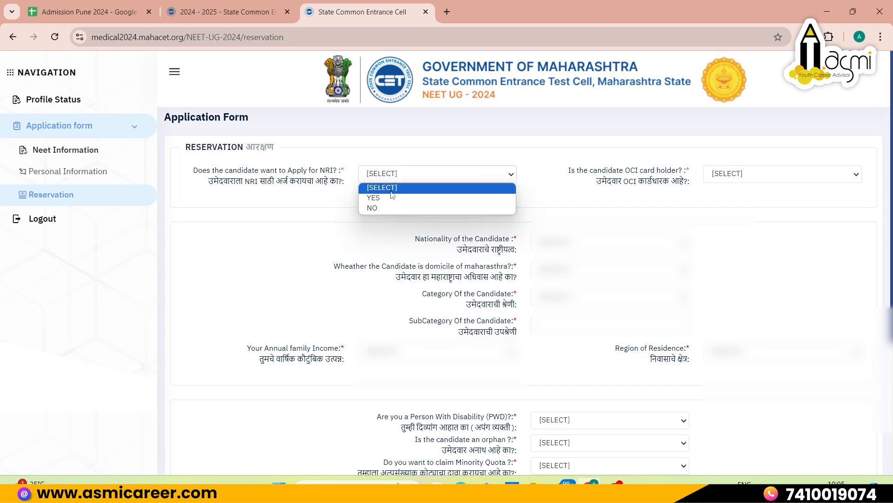
click(392, 194)
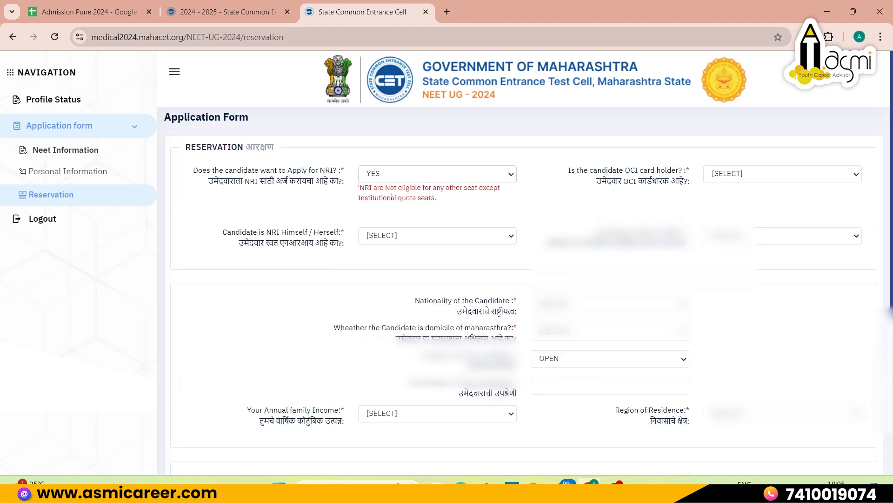
click(406, 175)
click(397, 208)
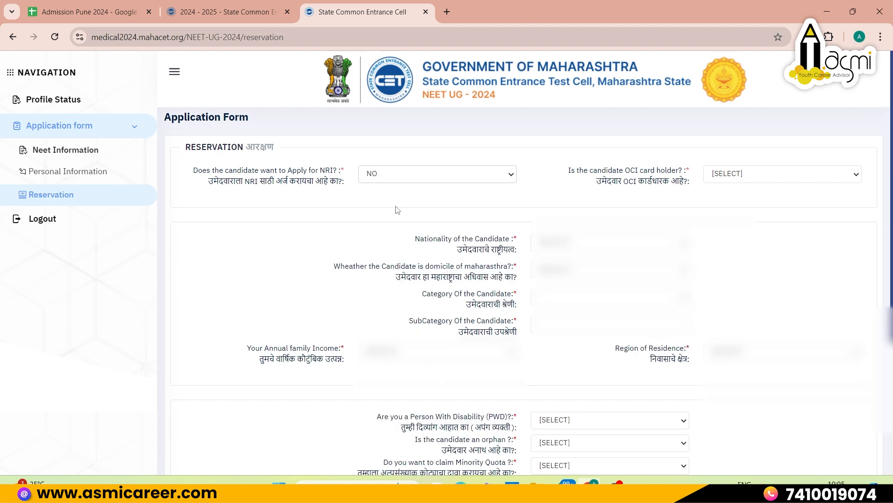
Set OCI card holder to NO and choose the candidate's nationality
click(738, 175)
click(733, 197)
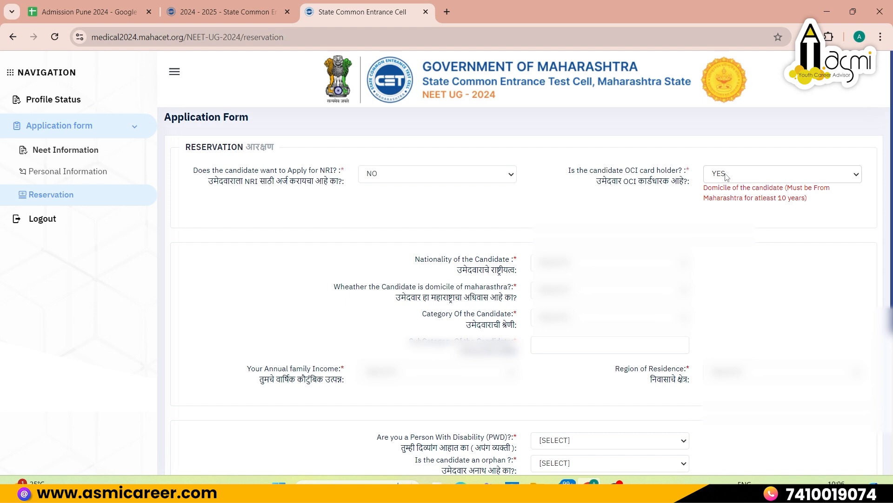
click(600, 265)
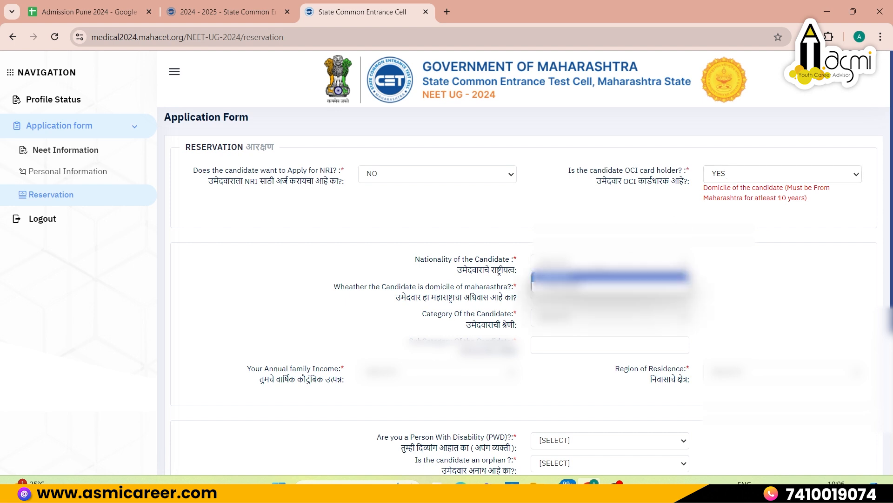
click(600, 275)
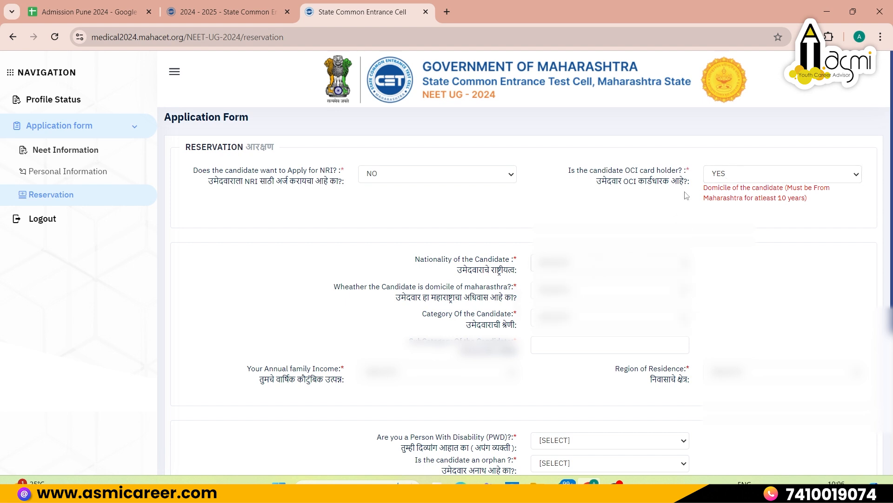
click(721, 173)
click(719, 209)
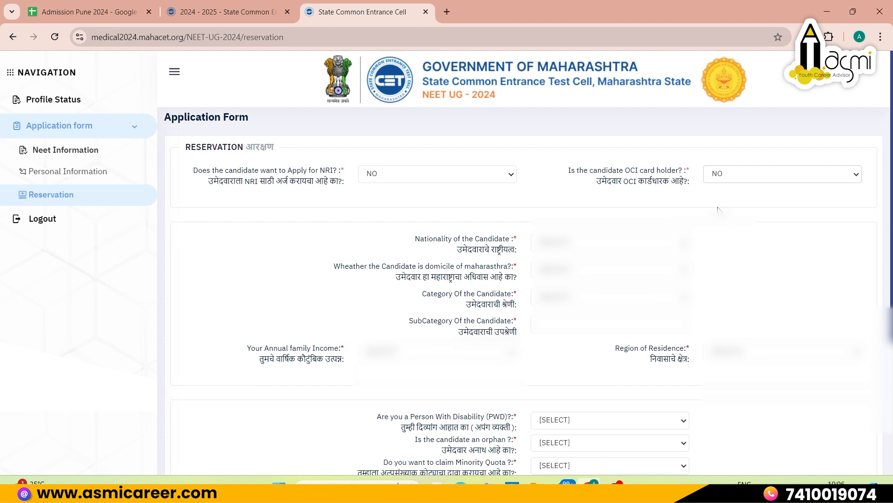
click(577, 243)
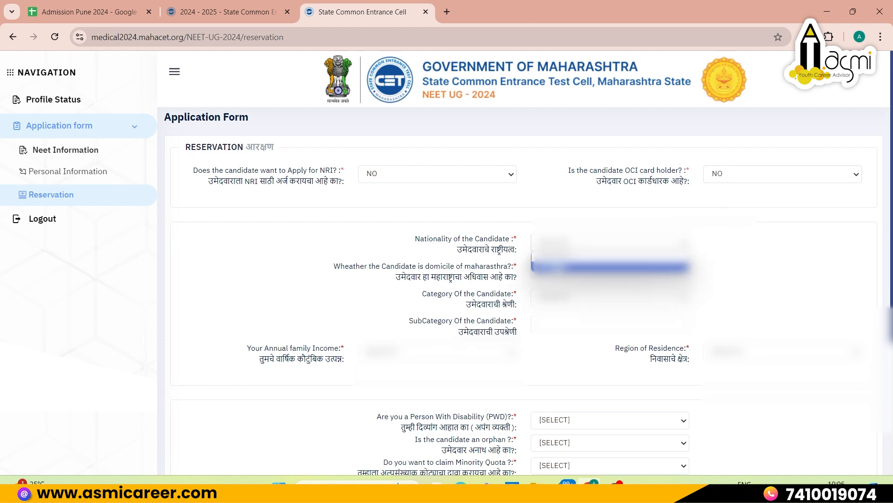
click(578, 267)
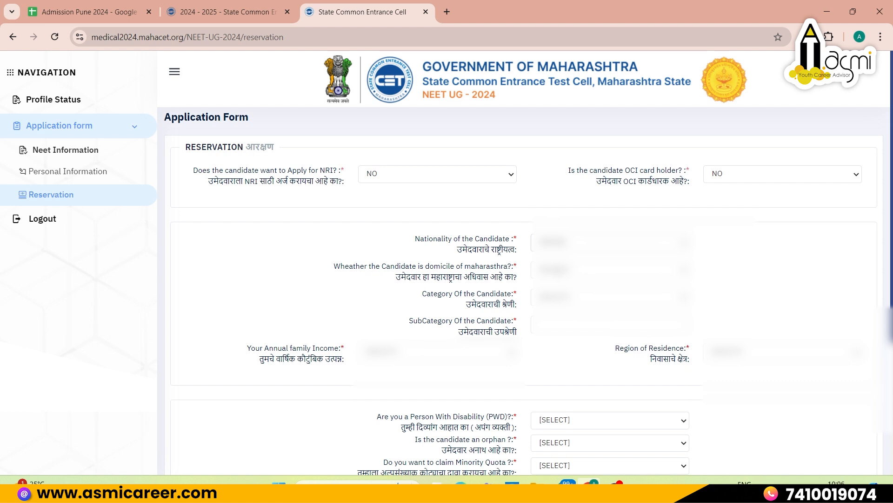
Answer the Maharashtra domicile question and set the candidate's category
click(577, 270)
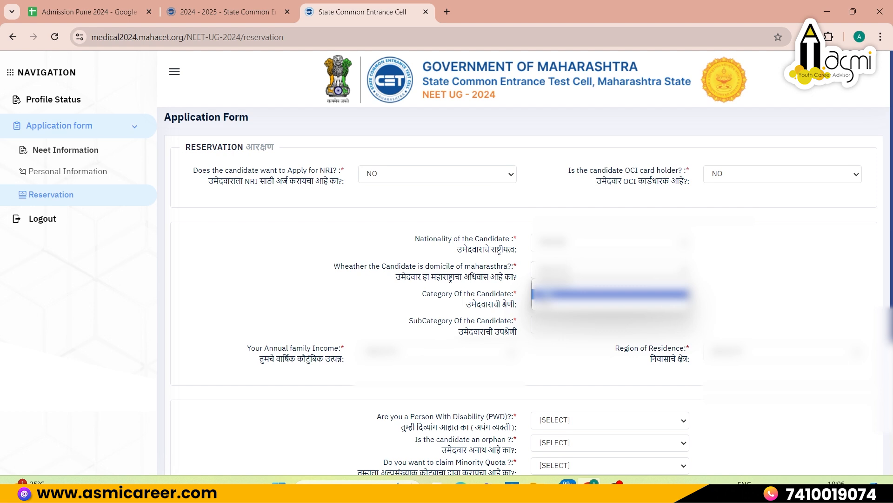
click(605, 294)
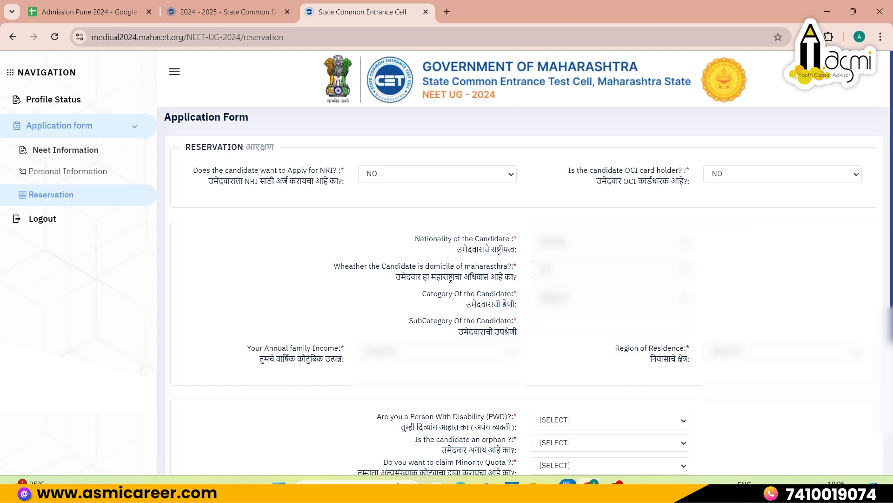
click(556, 298)
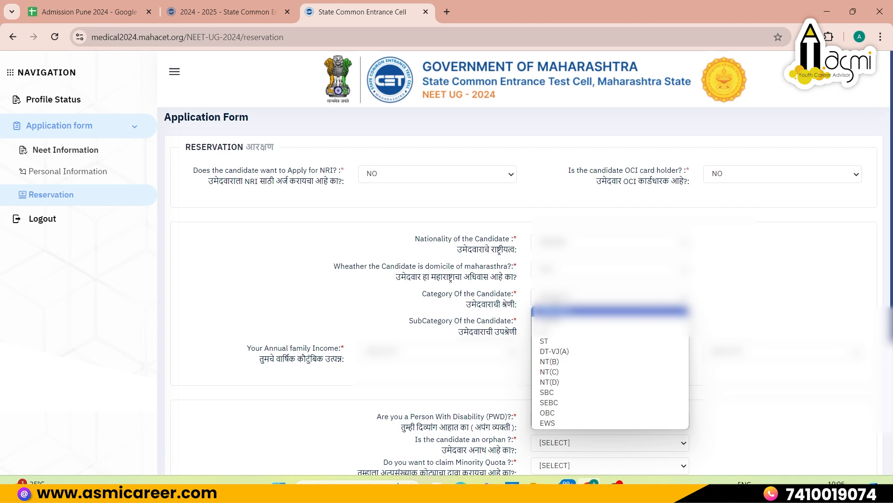
click(554, 311)
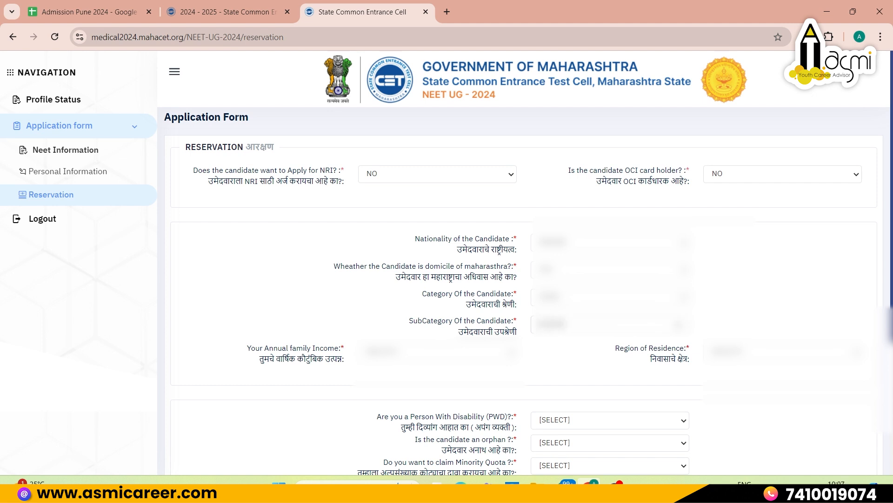
scroll(555, 354, down, 1)
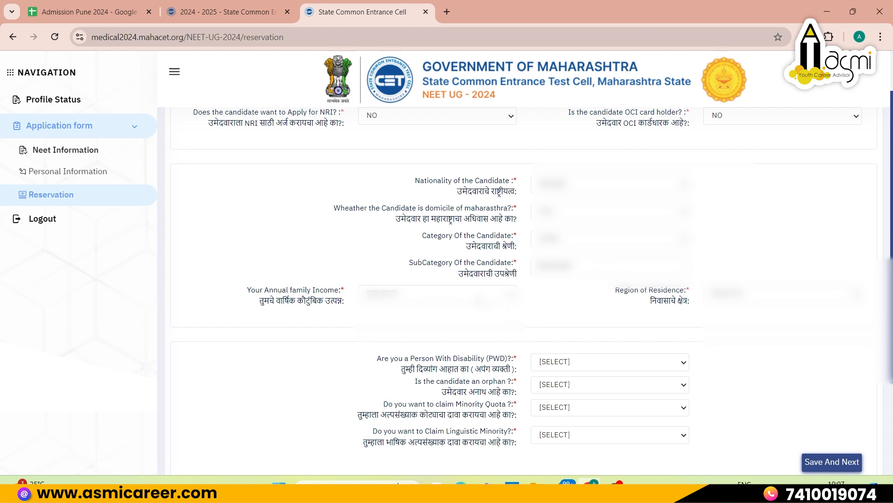
Choose 8,00,000 & MORE for family income and pick a region of residence
click(507, 294)
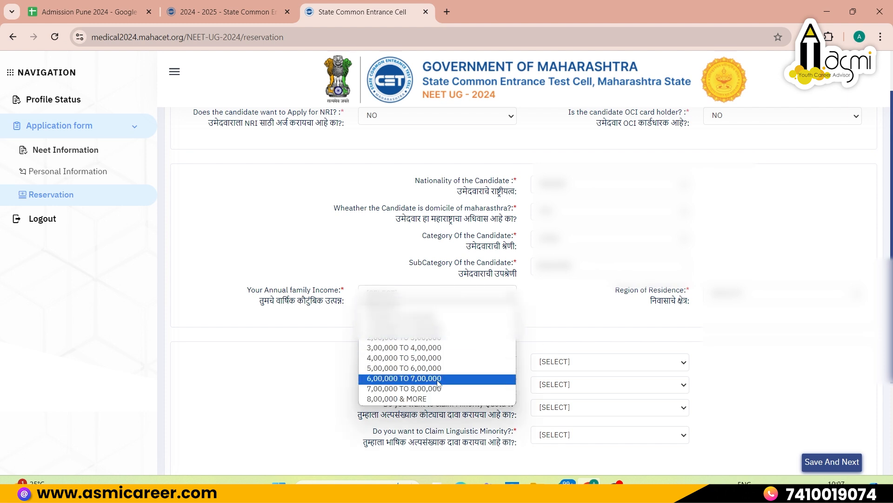
click(429, 399)
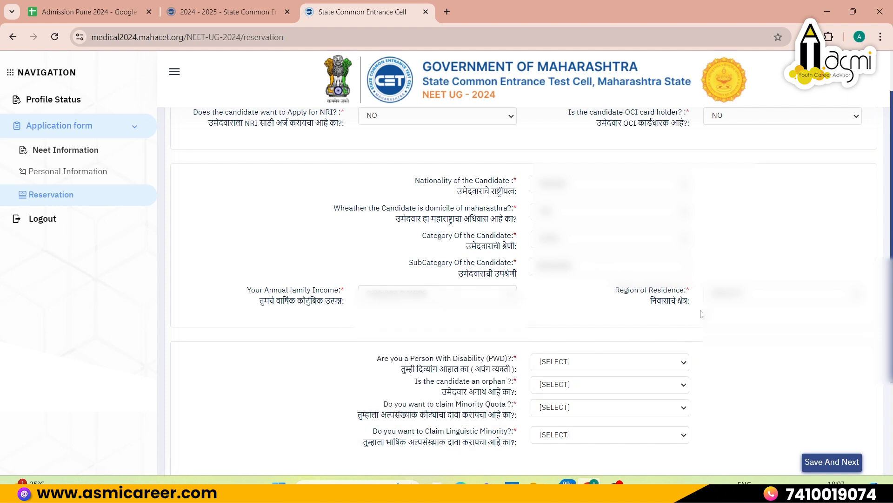
click(726, 293)
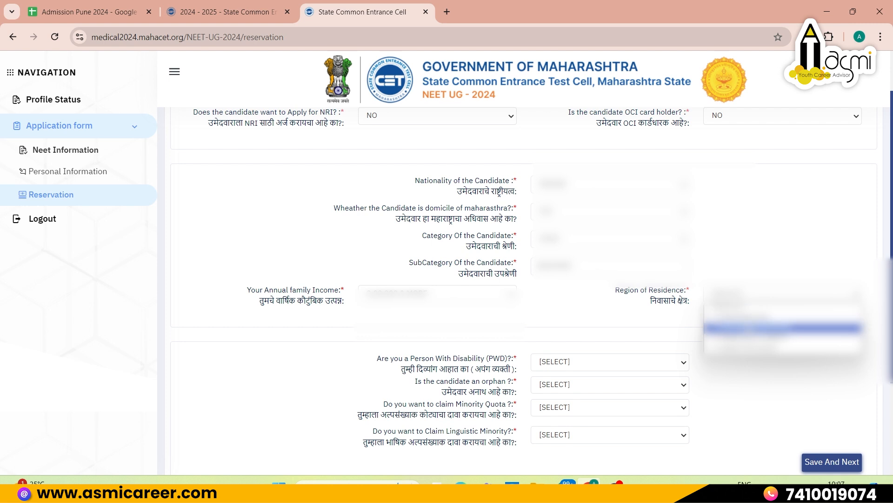
click(749, 329)
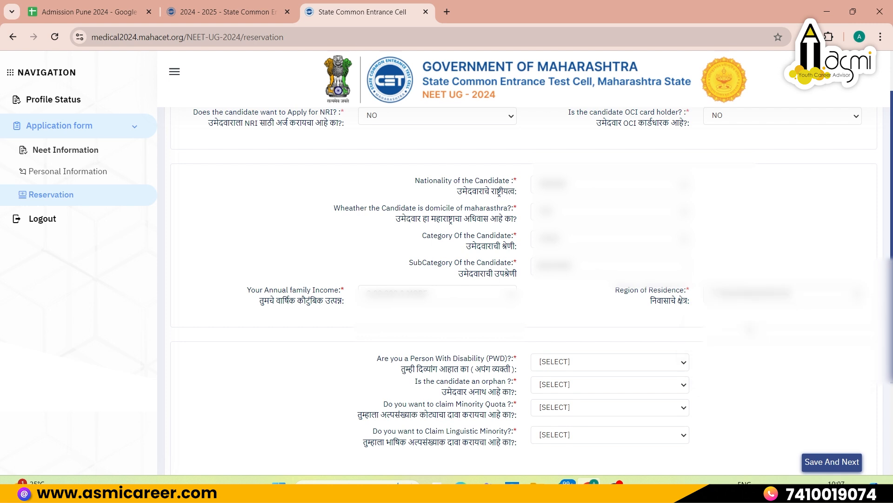
scroll(750, 330, down, 2)
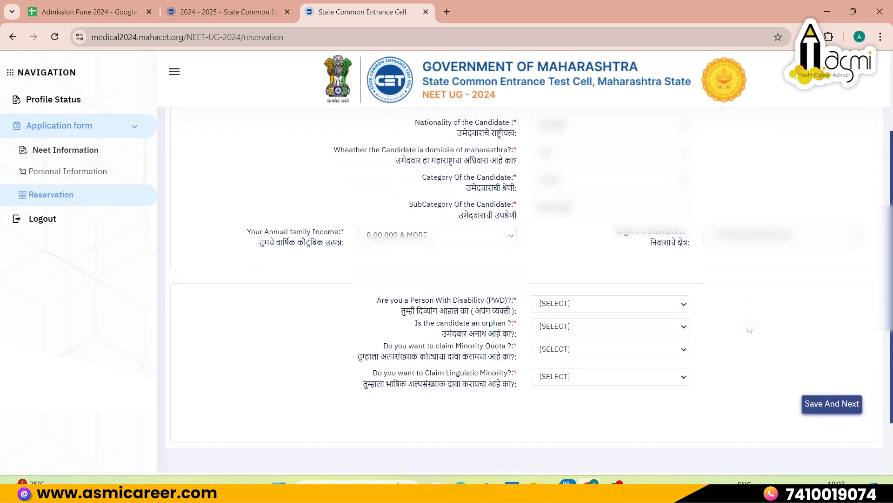
scroll(750, 330, down, 2)
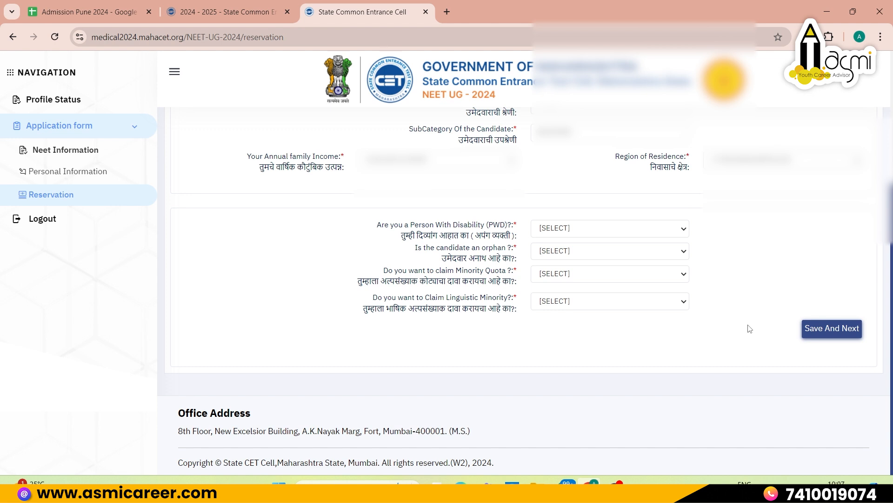
Answer NO to the person-with-disability question
click(590, 231)
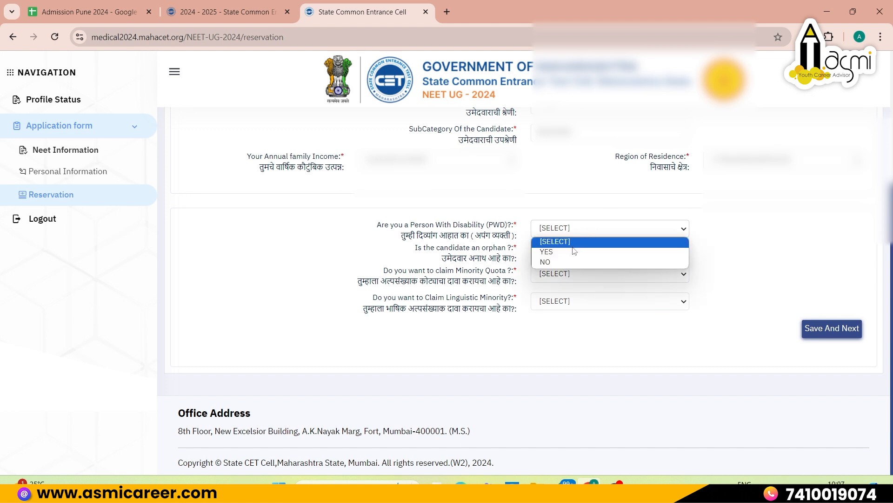
click(573, 251)
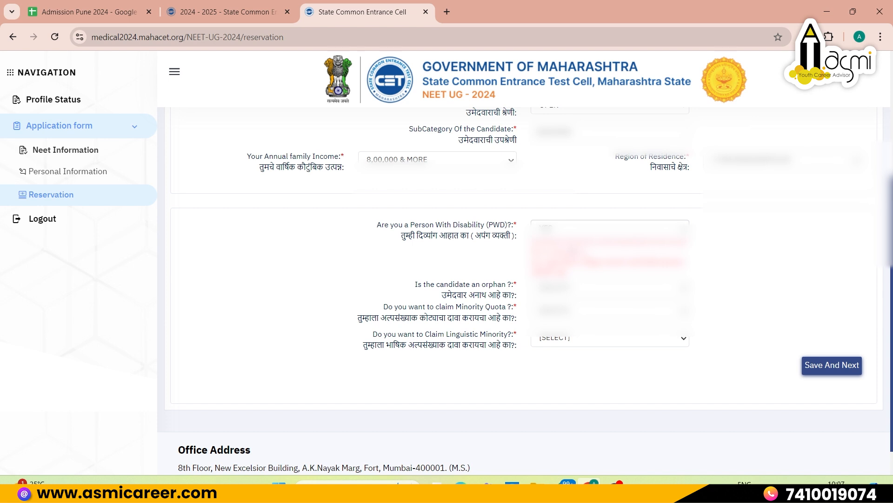
click(563, 231)
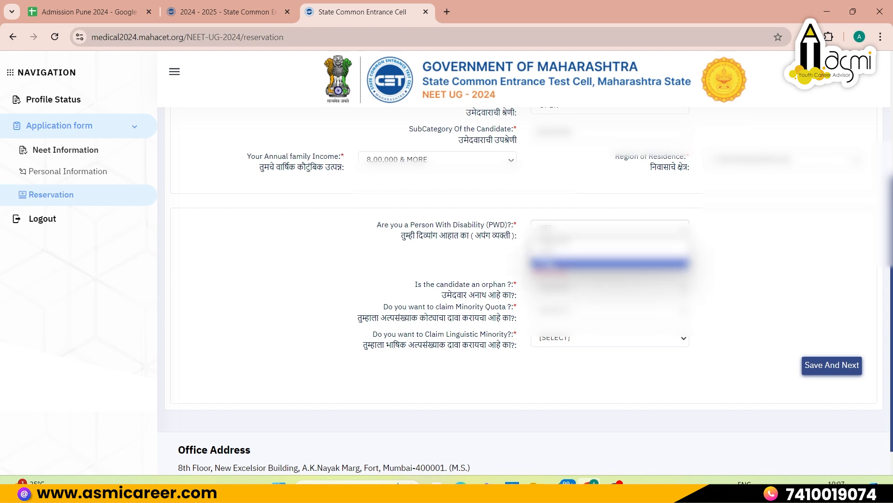
click(551, 264)
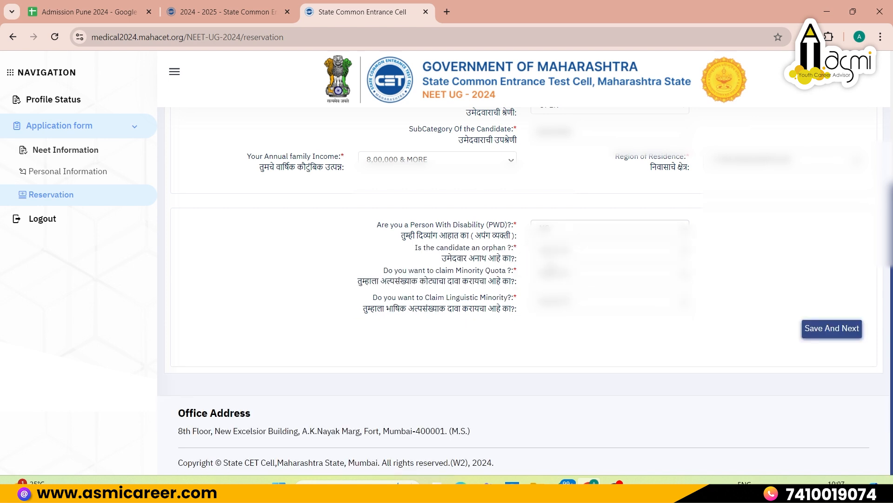
Answer the orphan question, settling on its last option
click(552, 255)
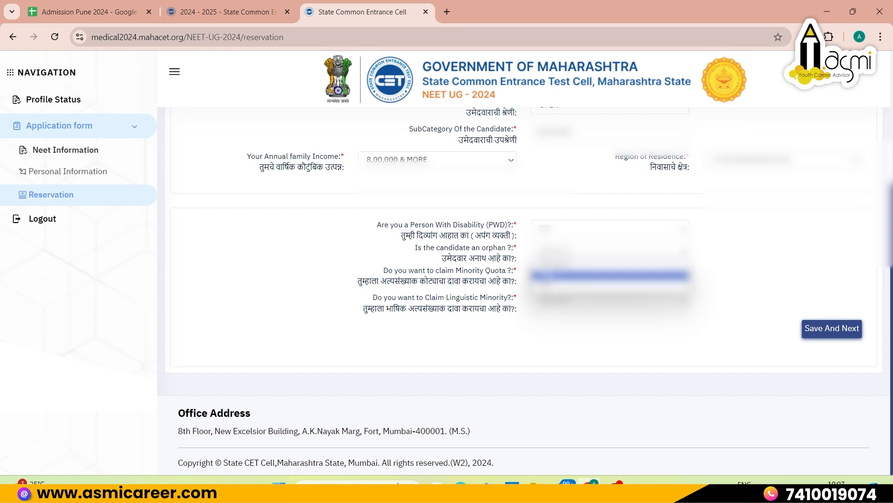
click(552, 276)
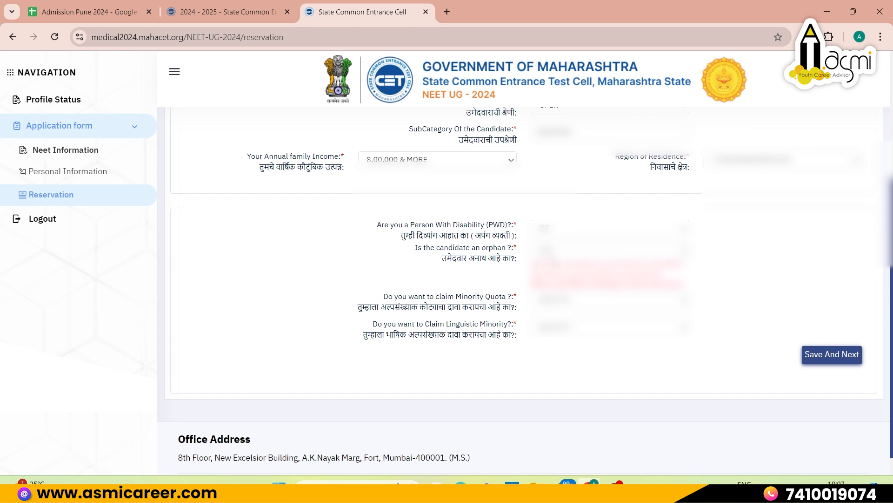
click(553, 254)
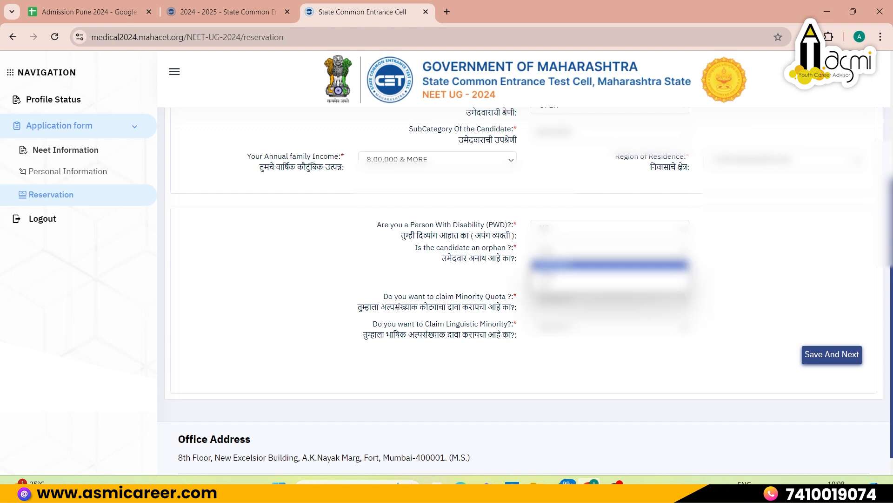
click(553, 286)
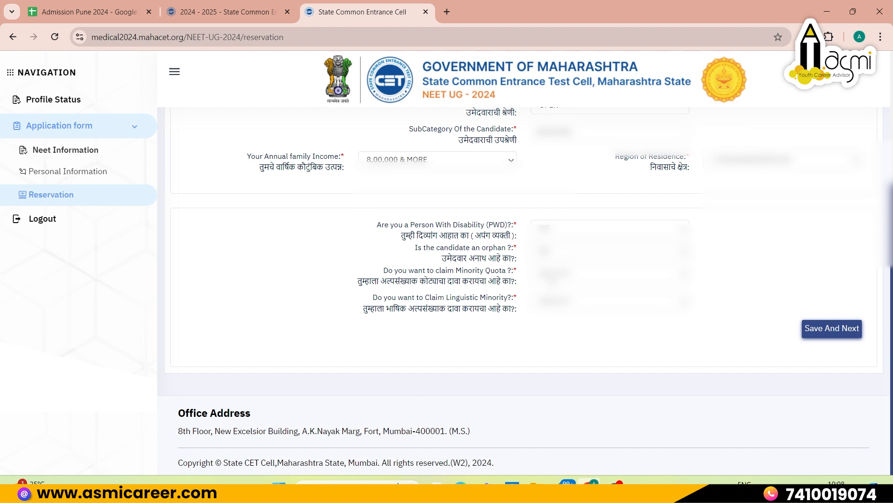
click(554, 274)
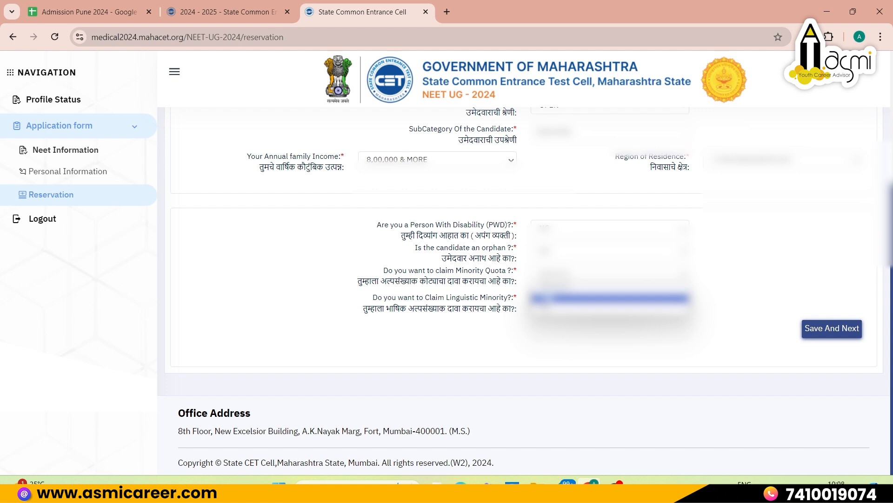
Set the minority quota claim to No
click(553, 298)
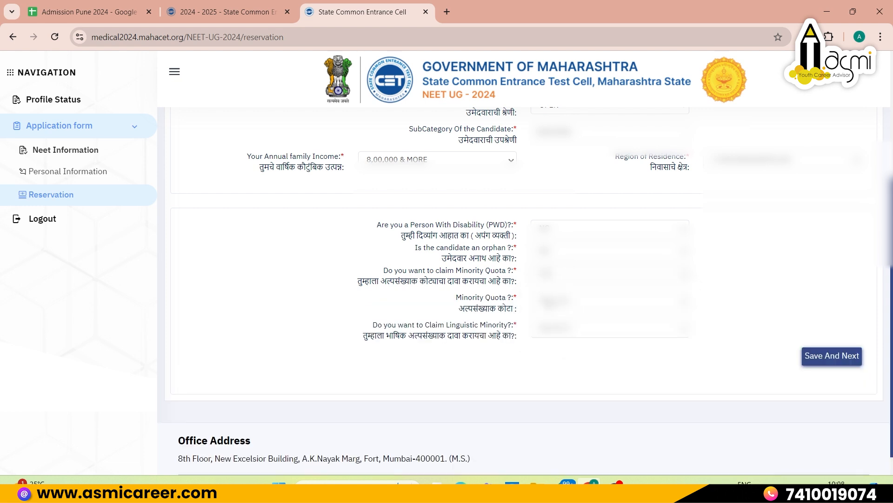
click(551, 303)
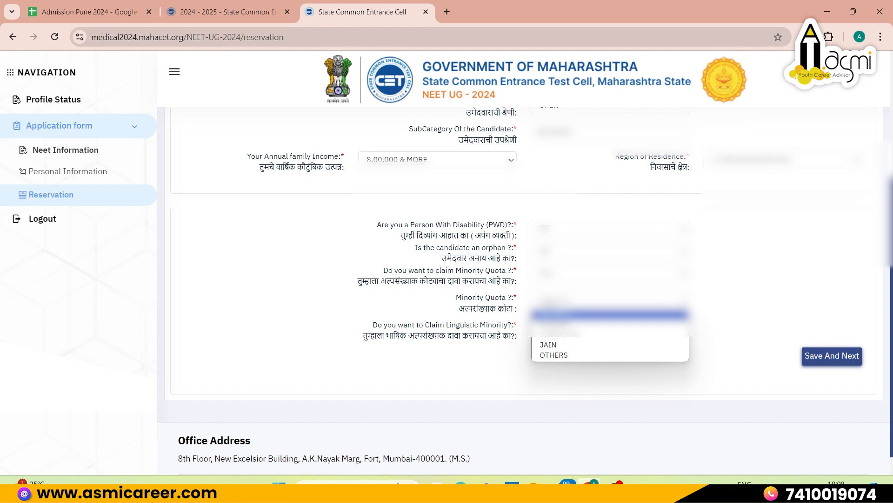
click(610, 275)
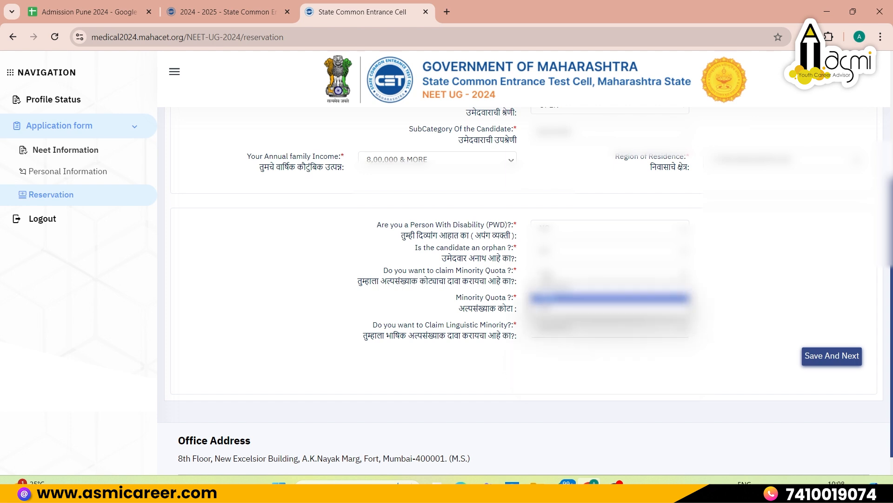
click(610, 309)
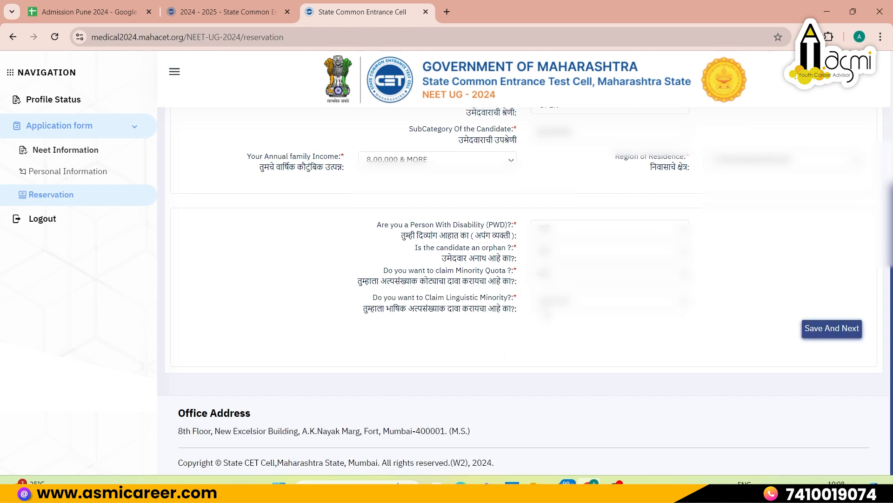
Set the linguistic minority claim to No and save the reservation details
click(610, 301)
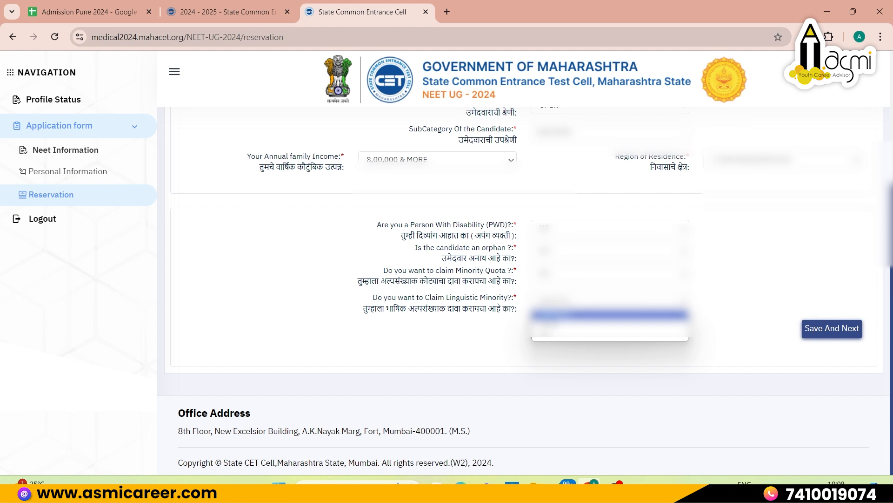
click(610, 314)
click(552, 333)
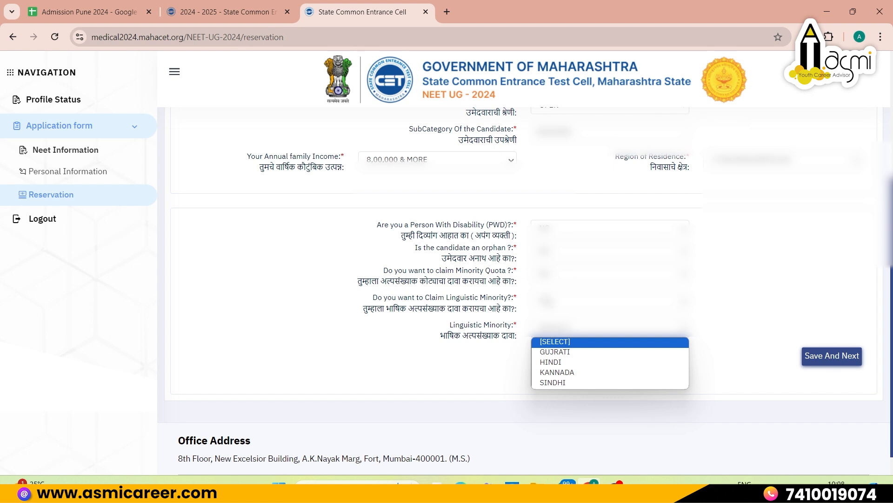
click(550, 303)
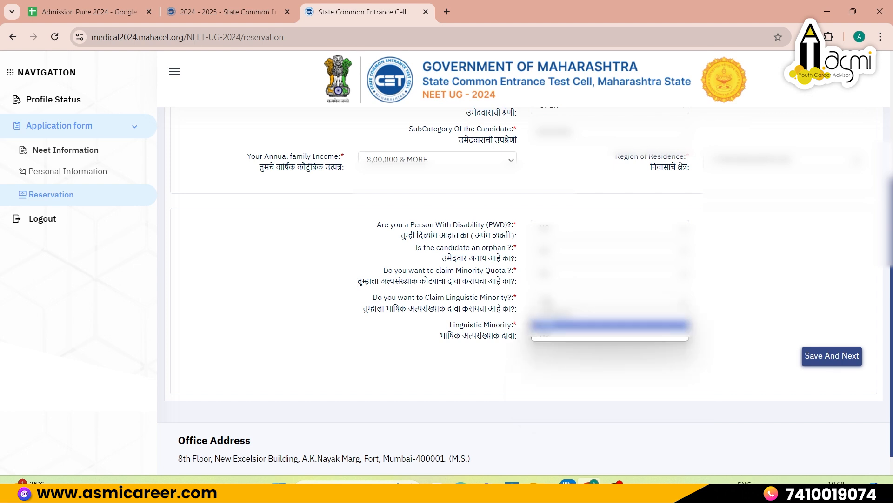
click(550, 336)
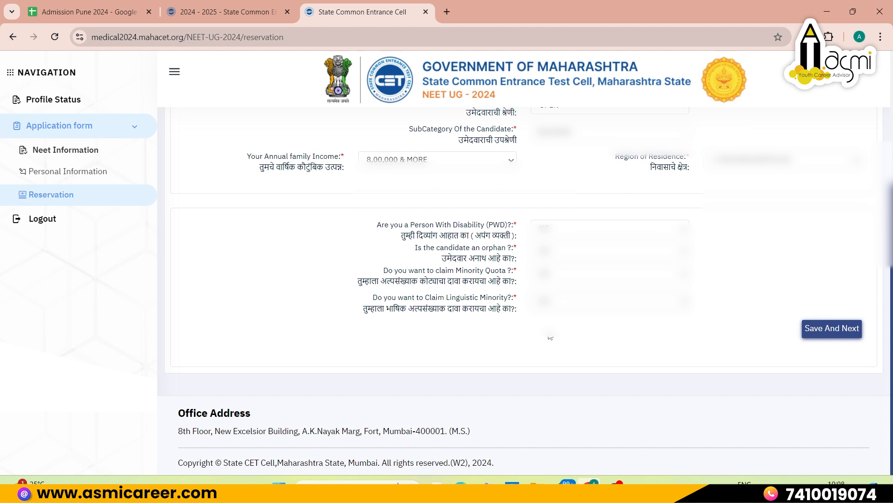
click(831, 329)
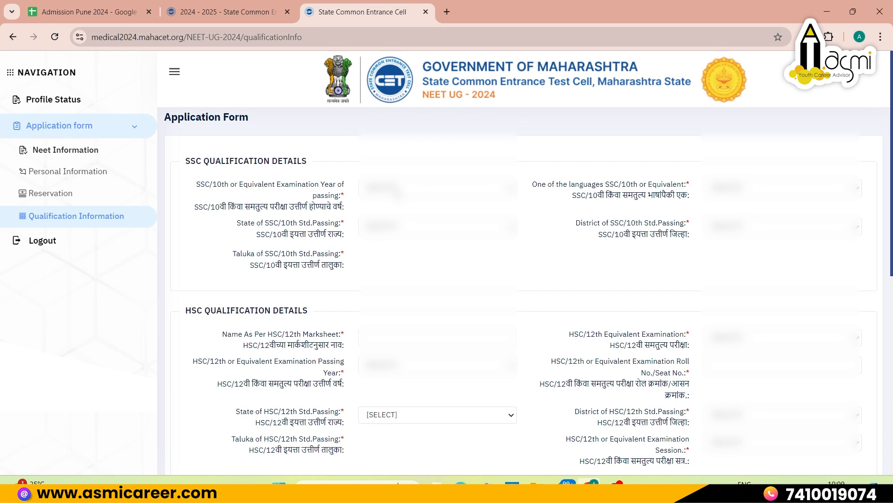
Choose the SSC language, passing state and district, dismissing the WhatsApp notification
click(783, 188)
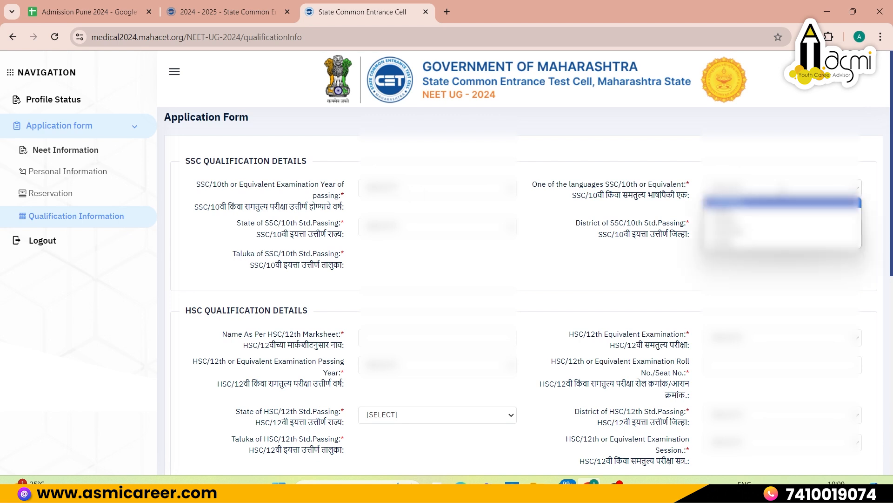
click(782, 189)
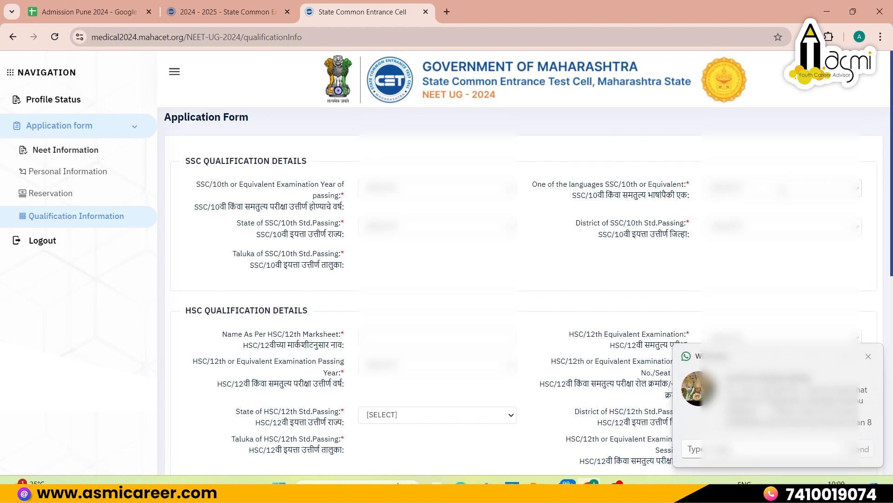
click(869, 357)
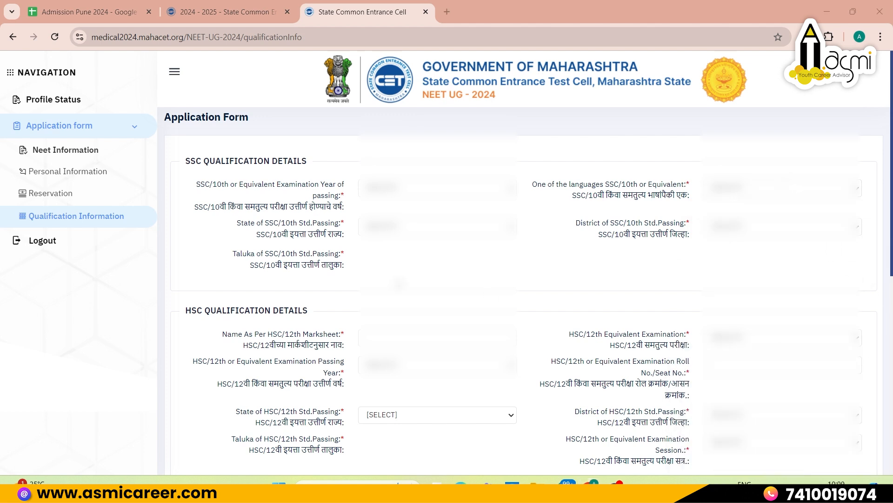
click(392, 231)
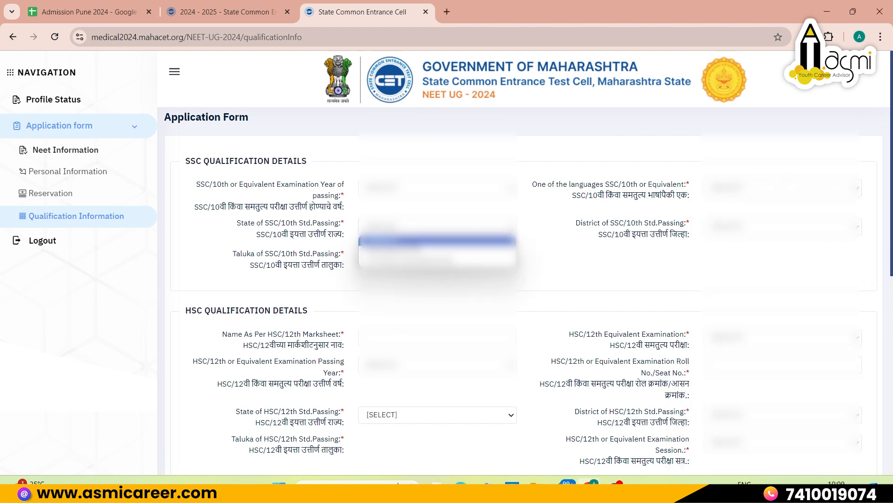
click(392, 240)
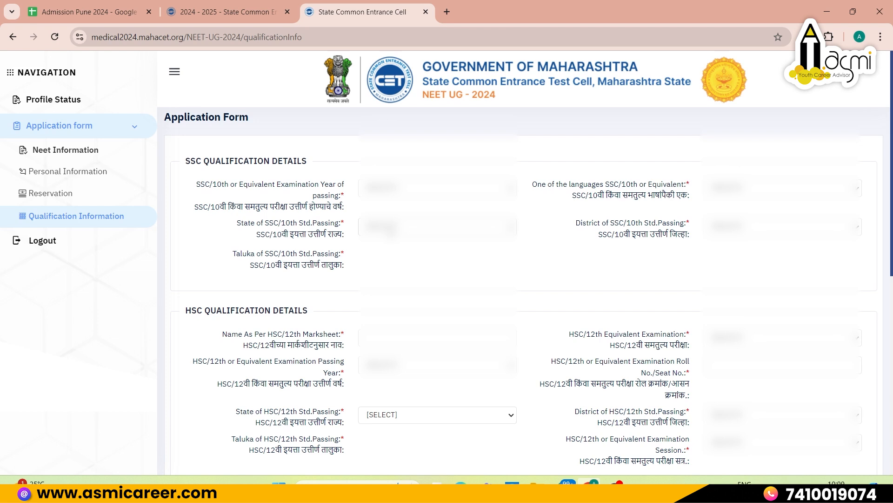
click(763, 227)
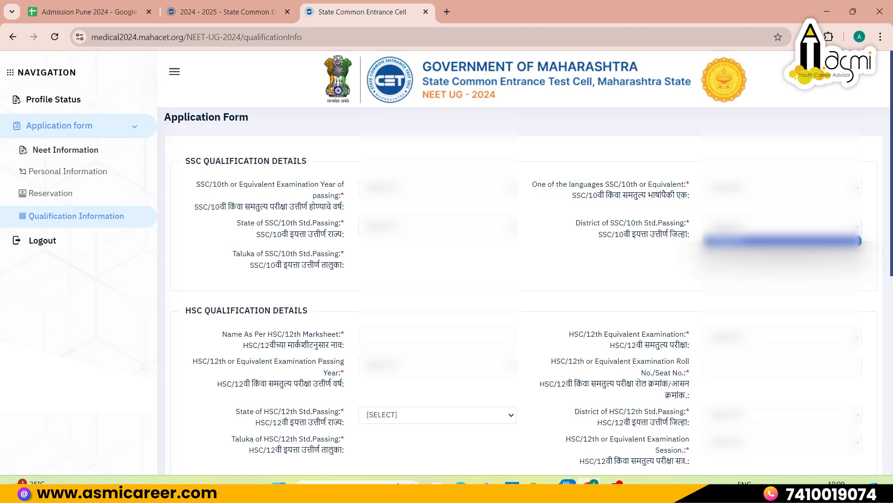
click(512, 279)
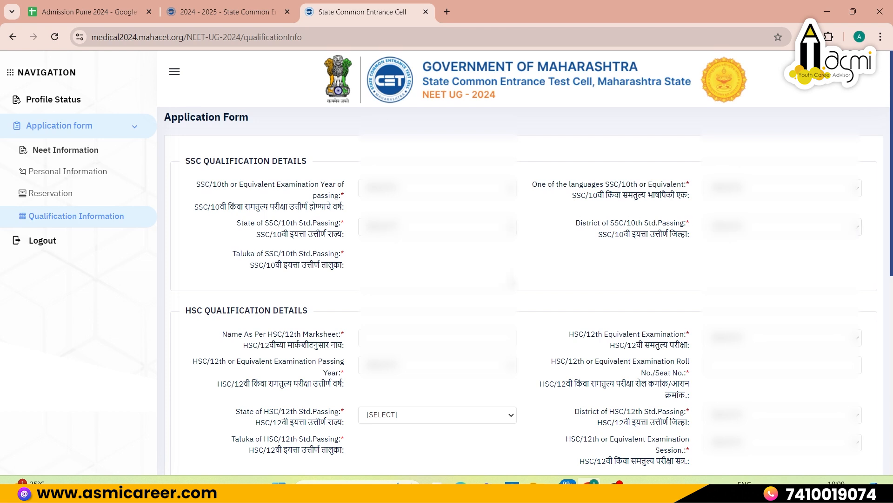
scroll(511, 281, down, 1)
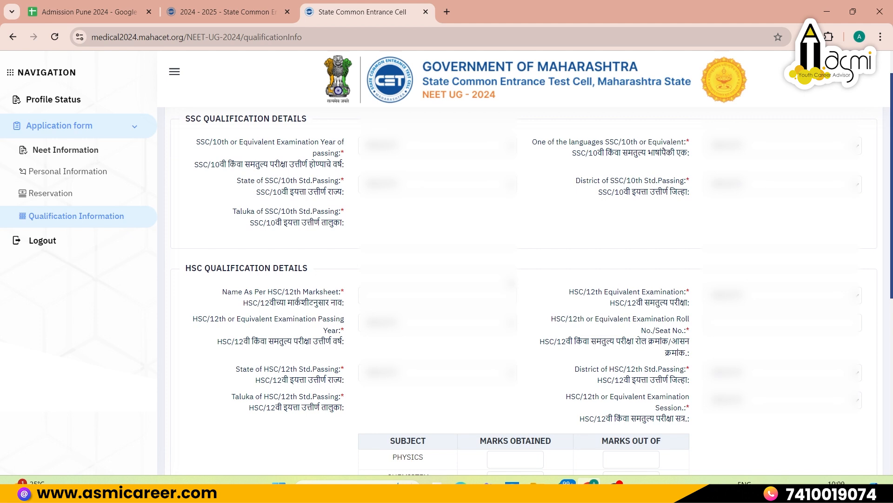
scroll(511, 281, down, 1)
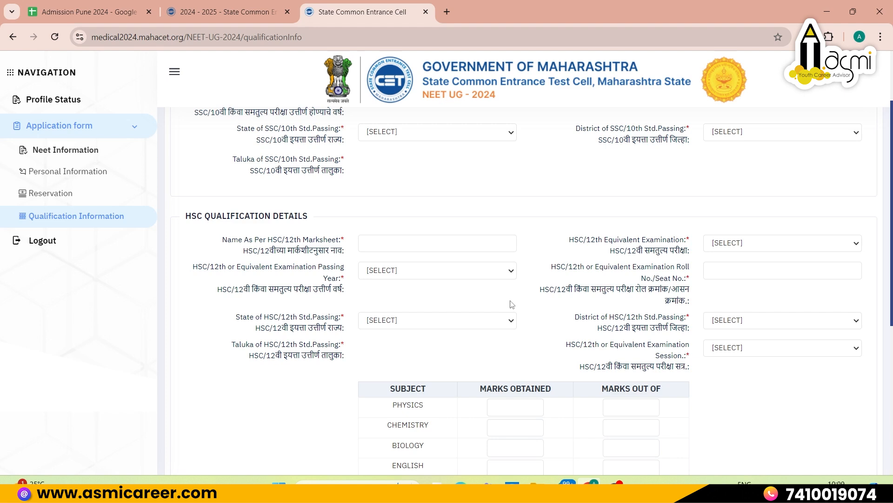
scroll(512, 304, down, 2)
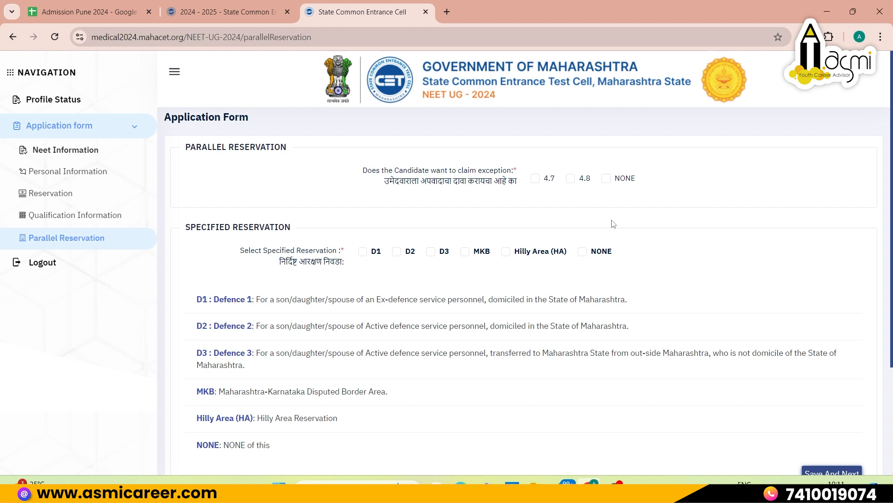
Select NONE for parallel reservation exception and specified reservation, then save
click(606, 179)
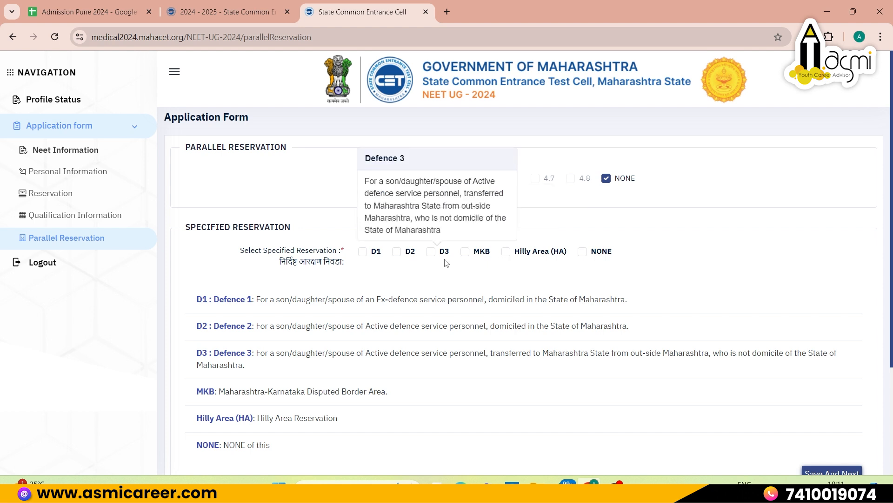
click(582, 253)
scroll(583, 256, down, 1)
scroll(583, 256, down, 1)
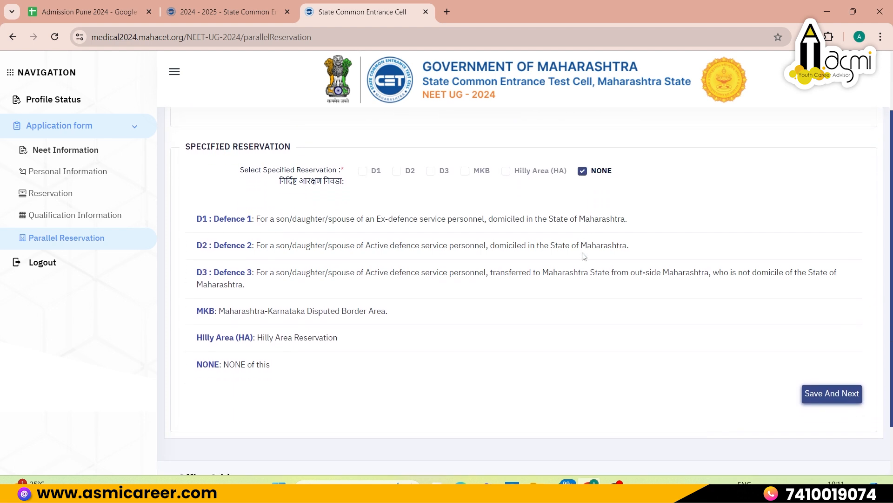
click(832, 393)
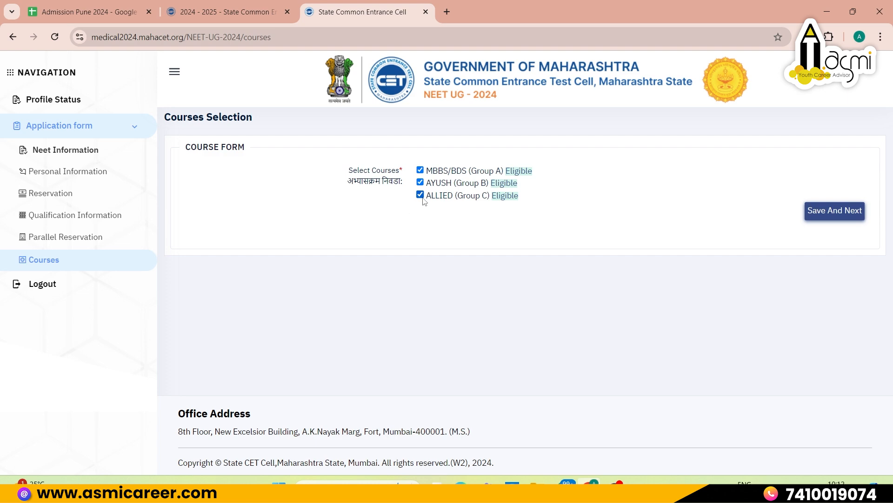
Continue to the fees page and check the ONLY STATE QUOTA and ONLY INSTITUTE QUOTA fees
click(831, 210)
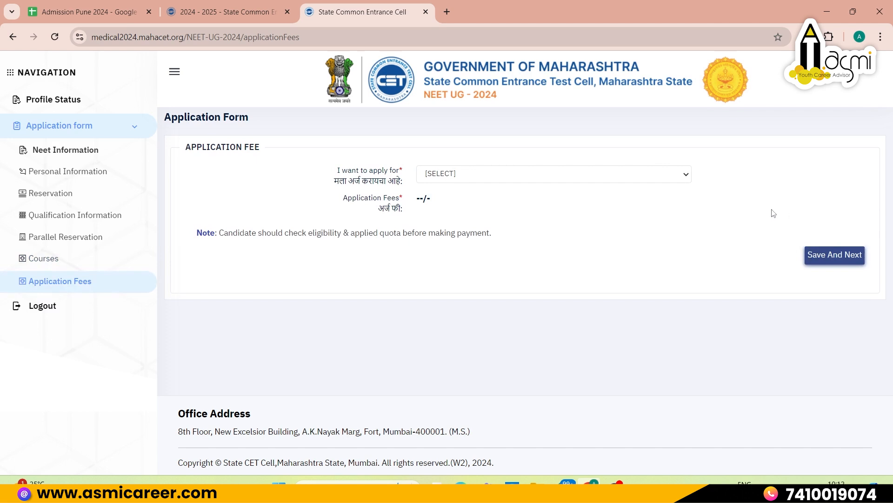
click(514, 178)
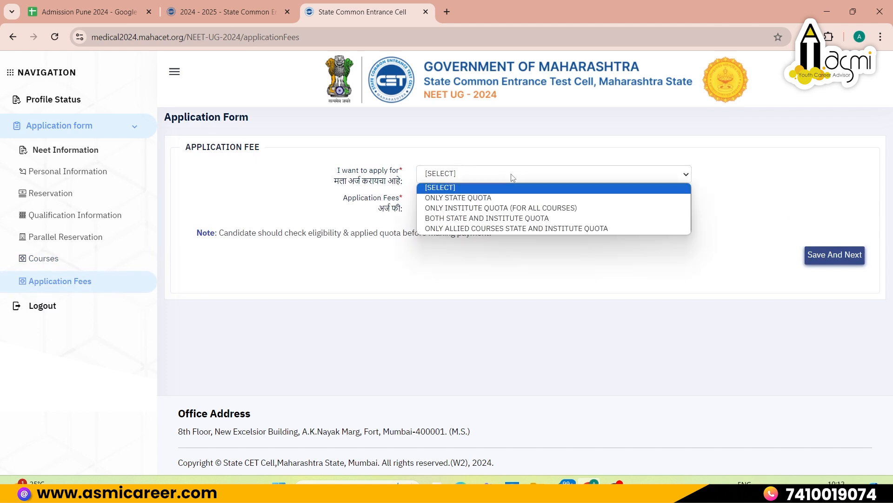
click(496, 198)
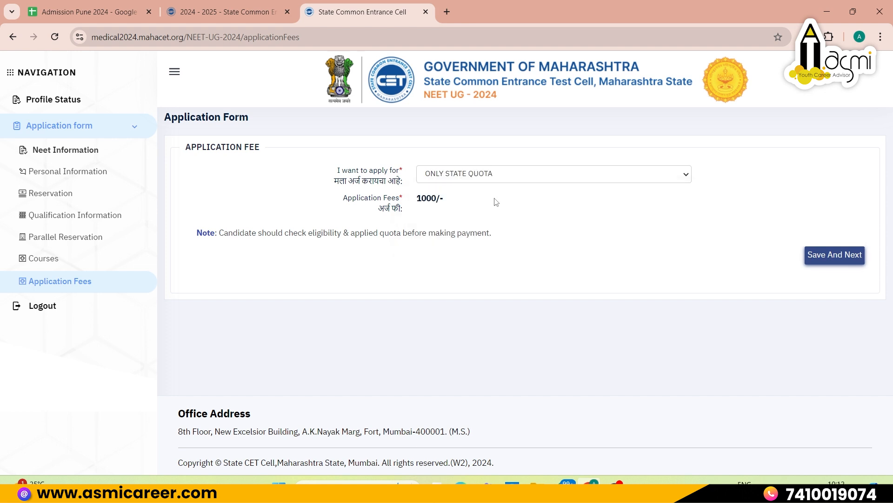
click(493, 178)
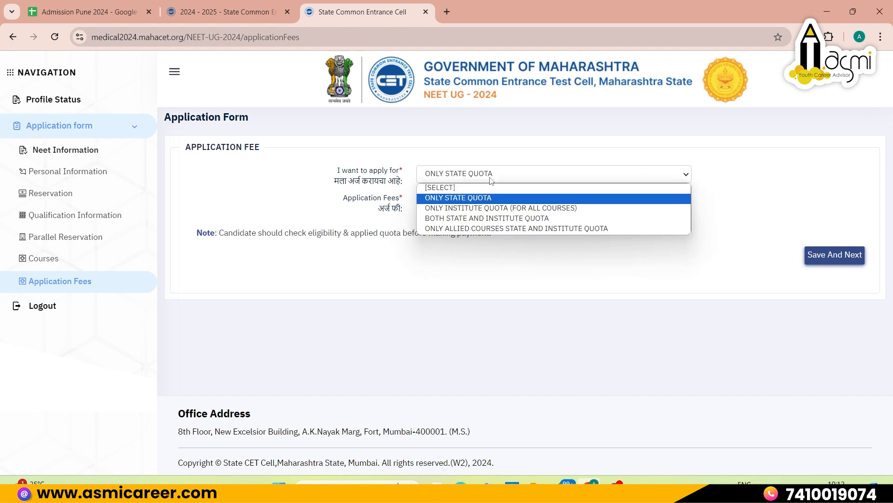
click(492, 209)
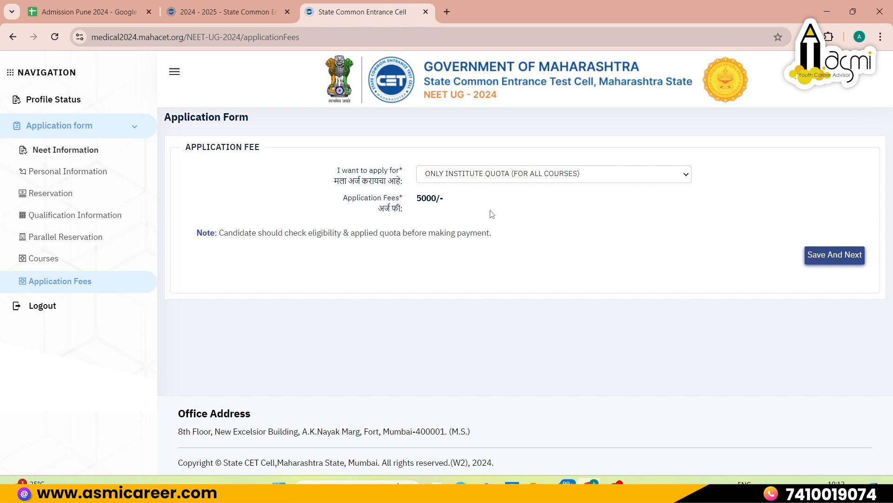
Compare the BOTH STATE AND INSTITUTE QUOTA fee with ONLY ALLIED COURSES STATE AND INSTITUTE QUOTA
click(491, 177)
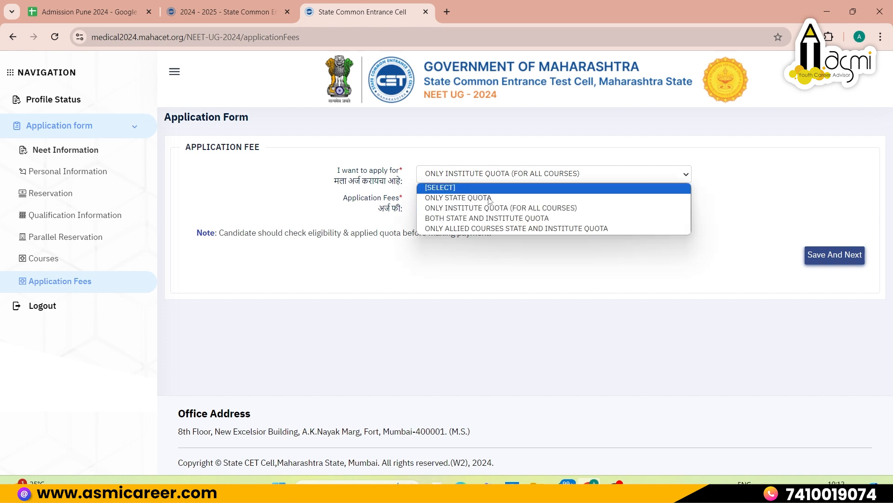
click(486, 218)
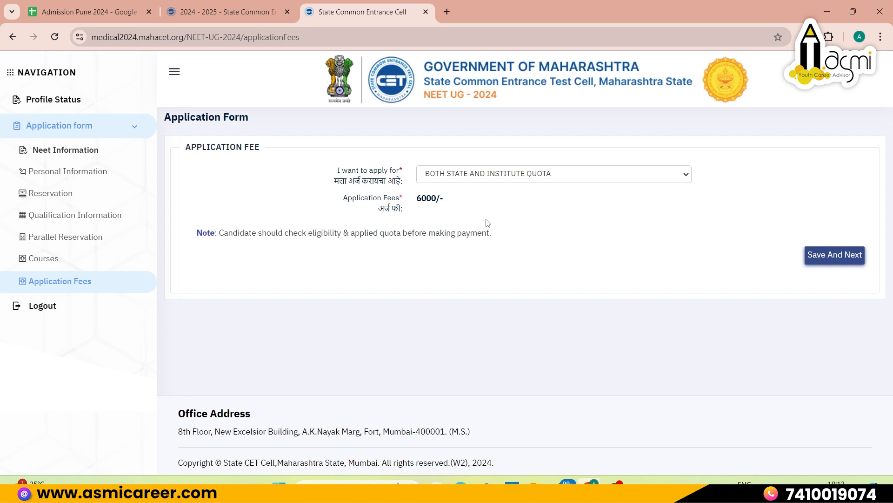
click(497, 175)
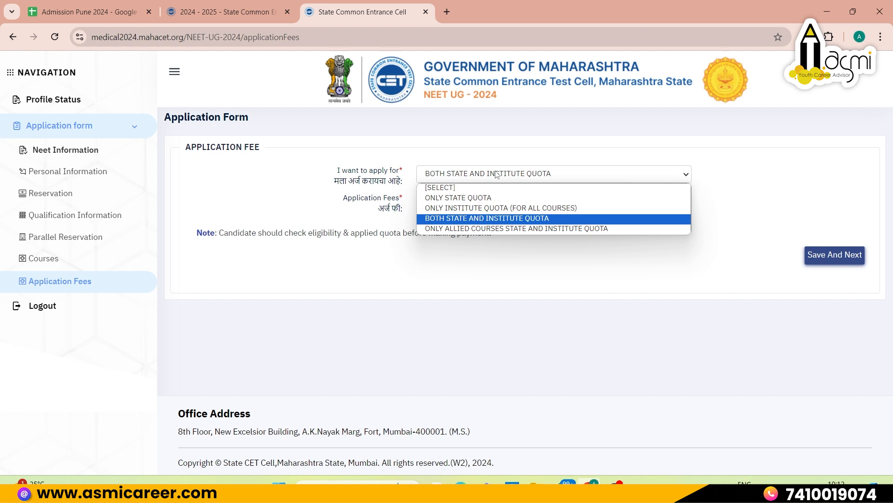
click(498, 228)
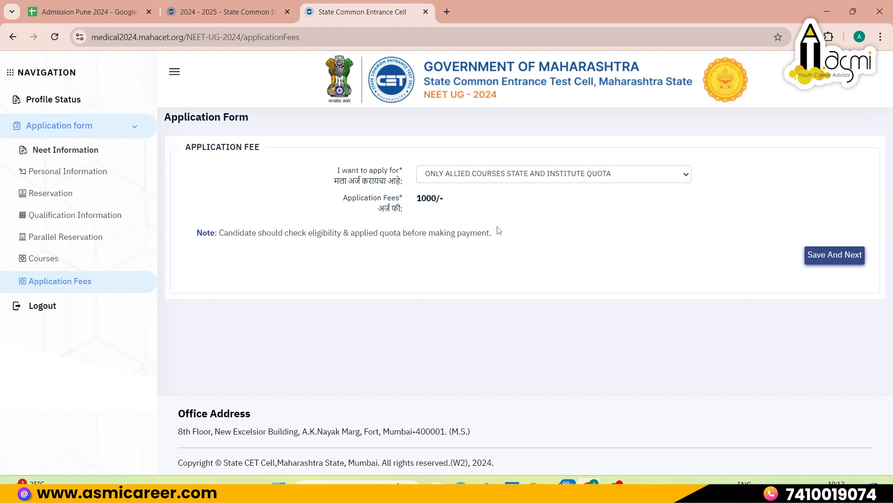
click(484, 177)
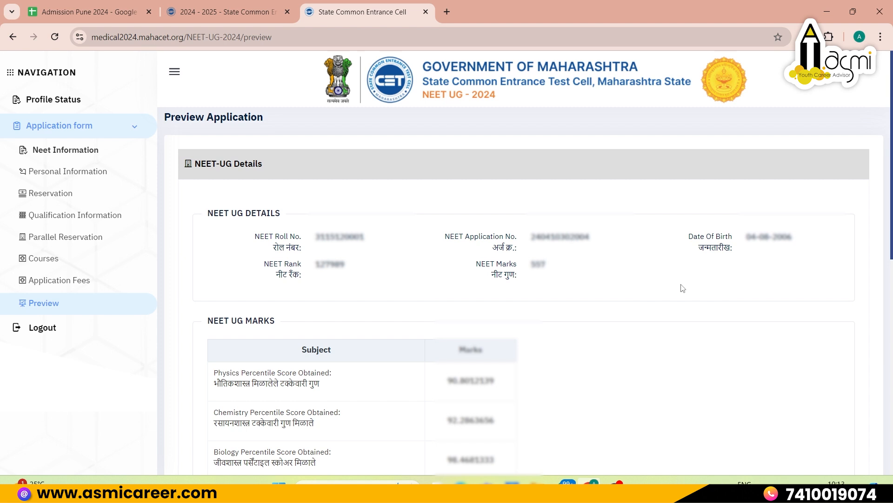
Look through the application preview, expanding the Personal Information and Reservation sections
scroll(683, 288, down, 4)
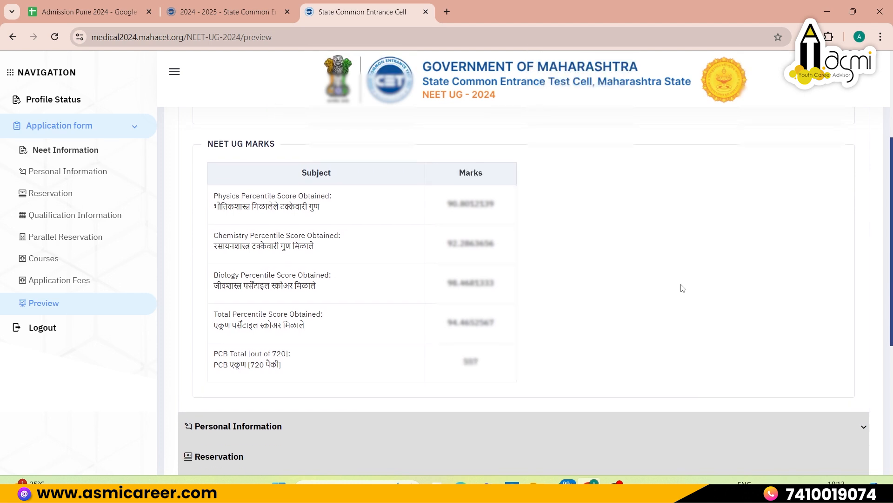
scroll(681, 288, down, 3)
click(602, 285)
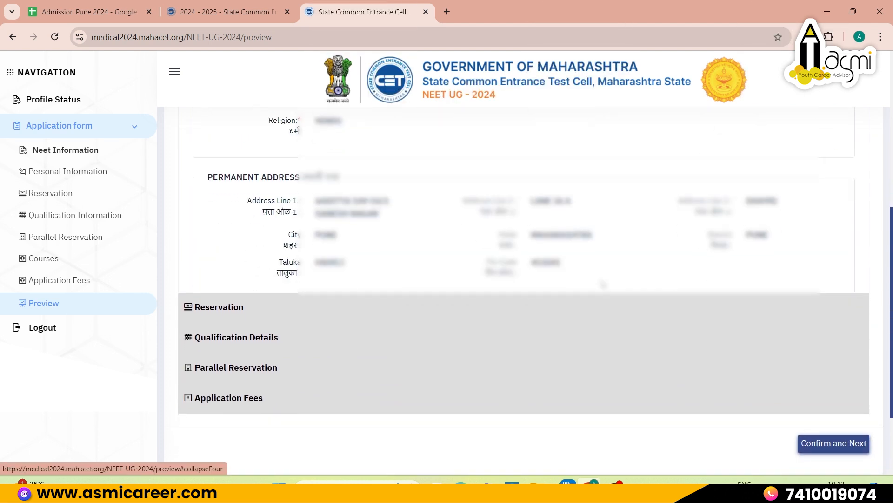
scroll(604, 285, down, 1)
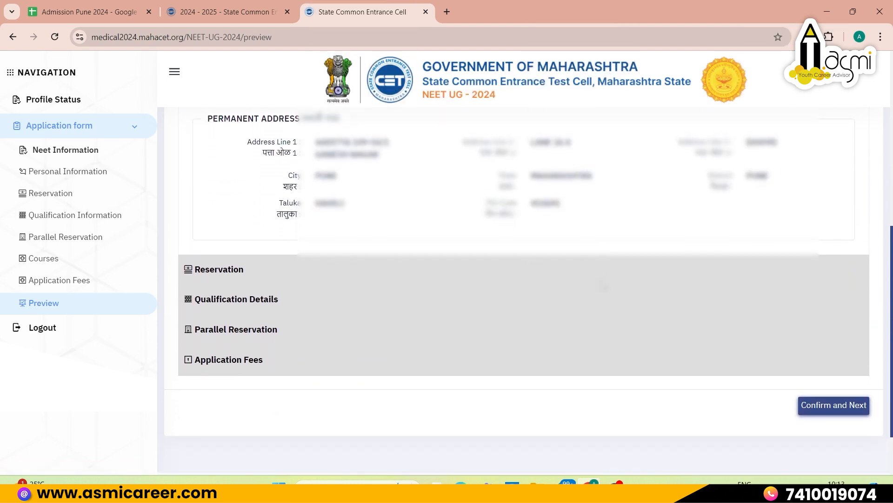
scroll(603, 285, up, 2)
scroll(603, 285, down, 2)
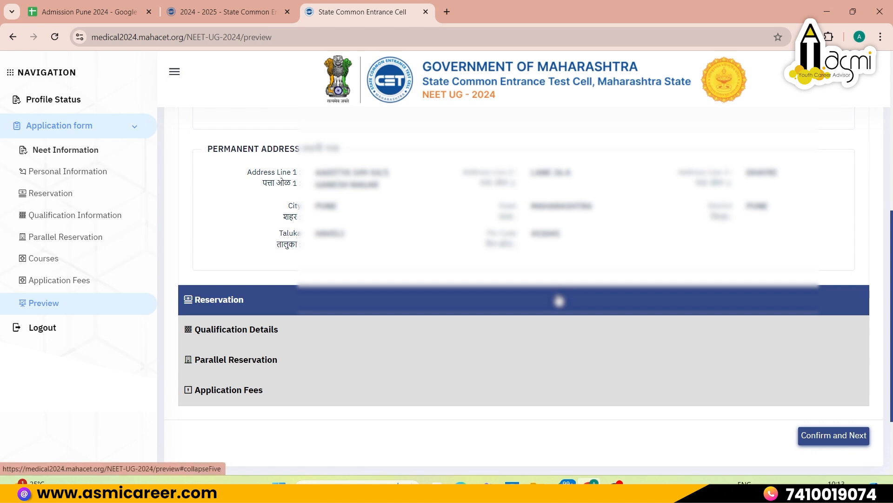
click(603, 299)
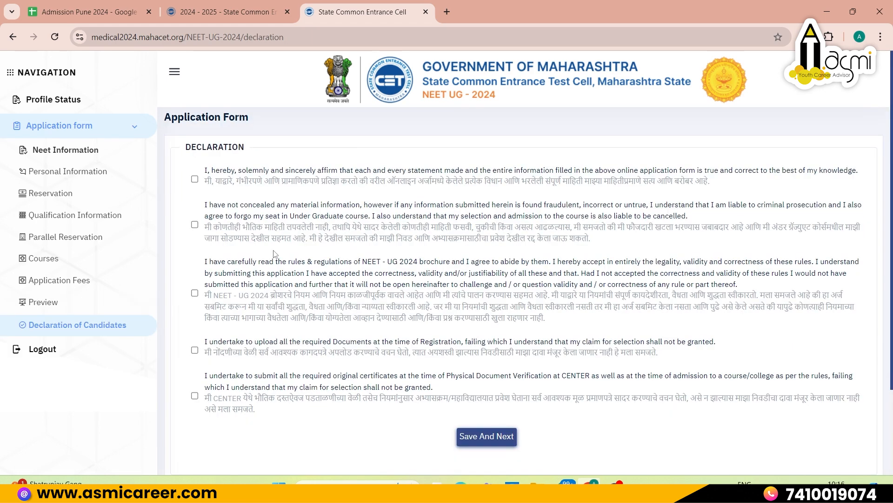
Tick all five declaration undertakings
click(195, 179)
click(194, 225)
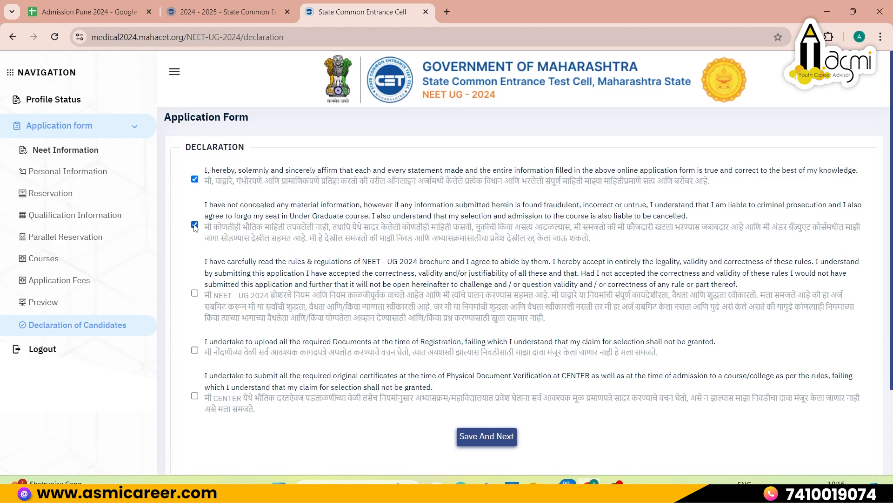
click(195, 293)
click(195, 350)
click(194, 396)
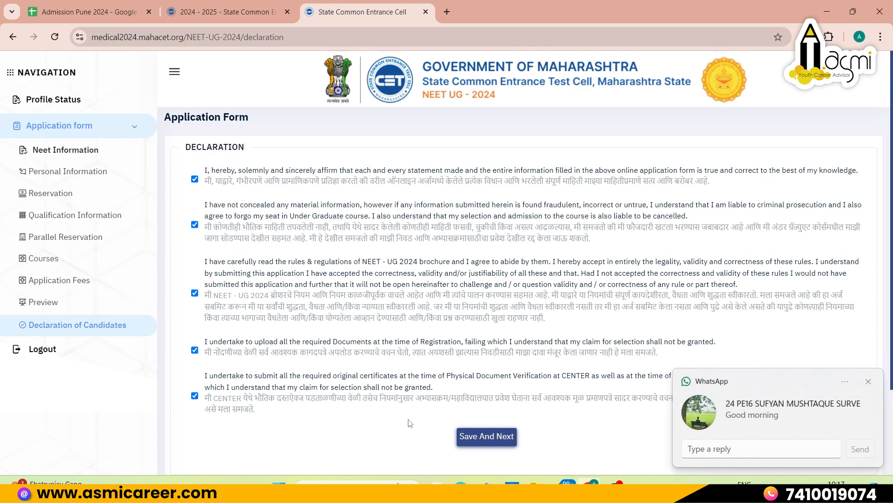
Dismiss the chat notification, then save the declaration and confirm submitting the form
click(868, 381)
click(484, 436)
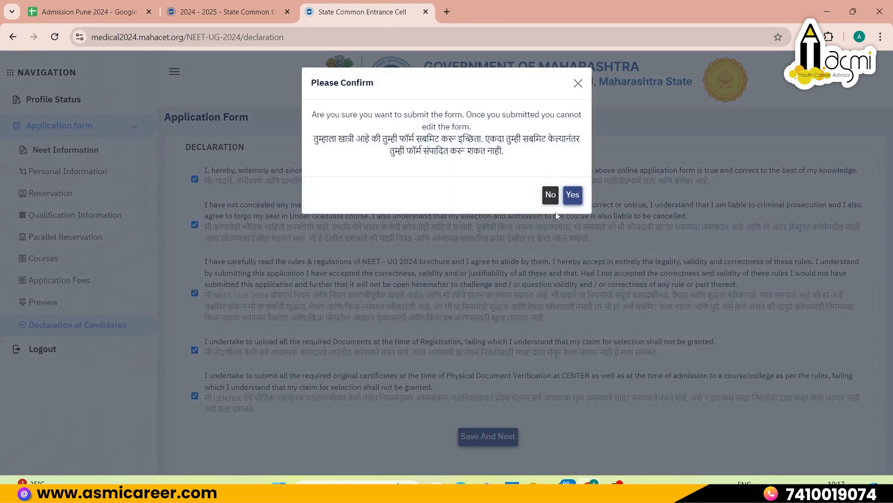
click(572, 196)
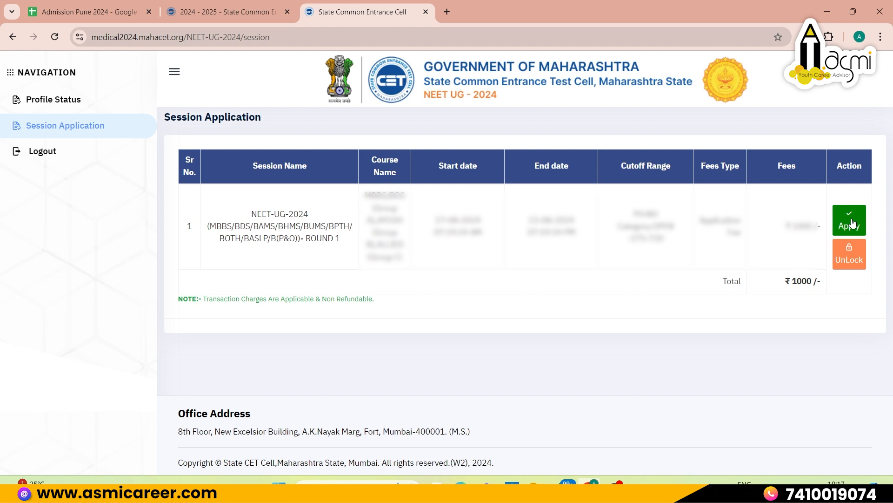
Apply for the NEET-UG-2024 Round 1 session and start paying the application fee
click(851, 223)
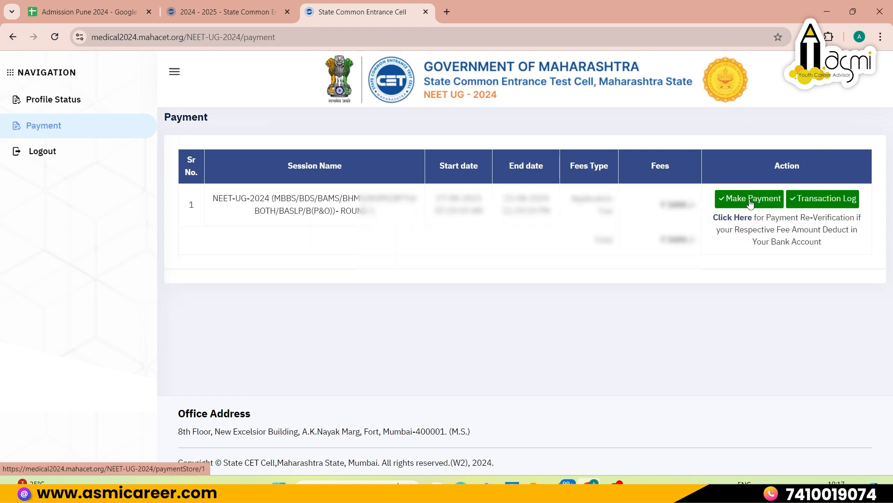
click(750, 199)
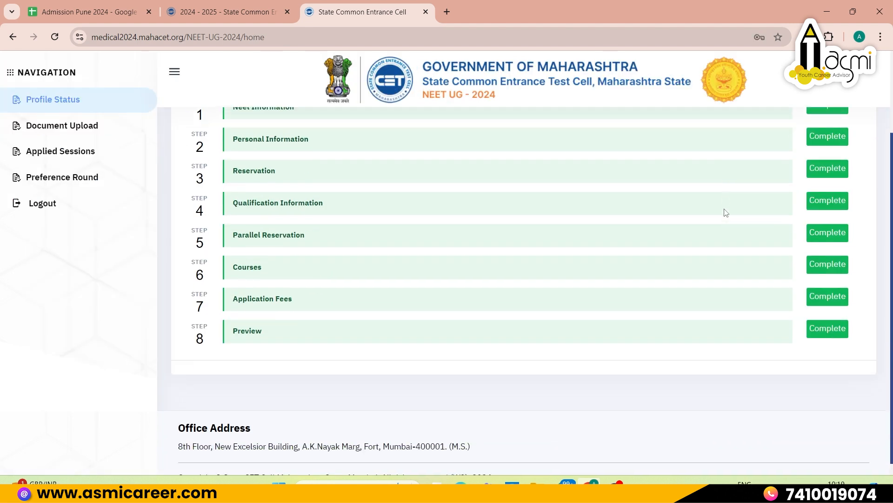
View the Round 1 document upload list, then the Applied Sessions page
scroll(724, 209, down, 1)
scroll(726, 212, up, 3)
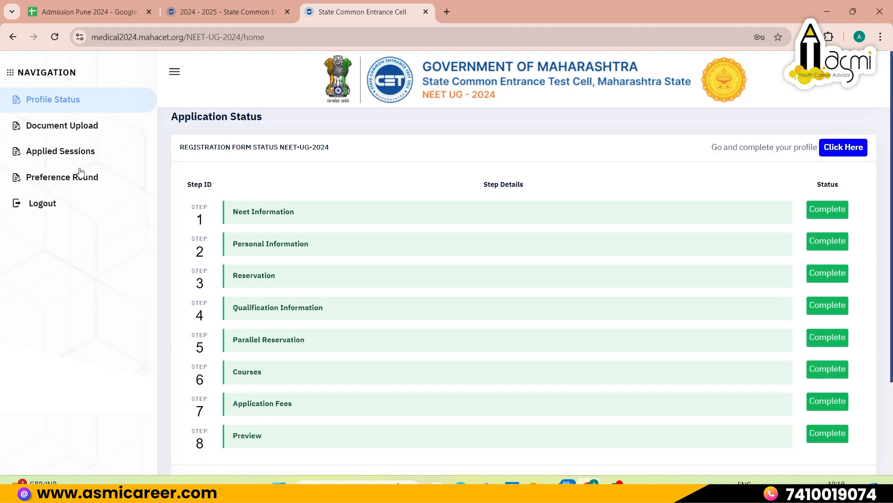
click(63, 126)
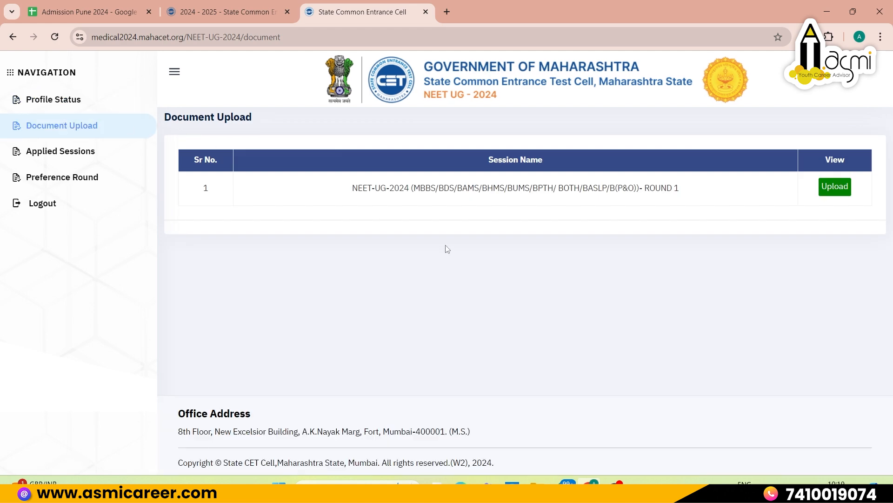
click(836, 187)
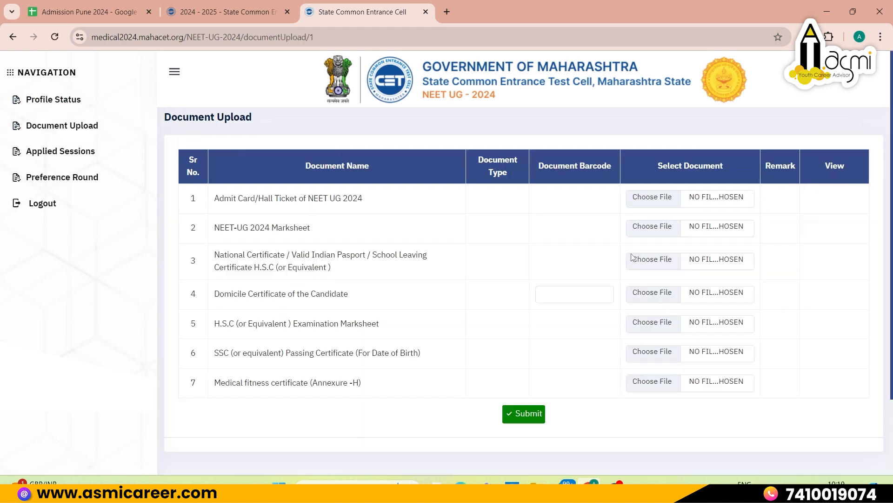
scroll(631, 258, down, 1)
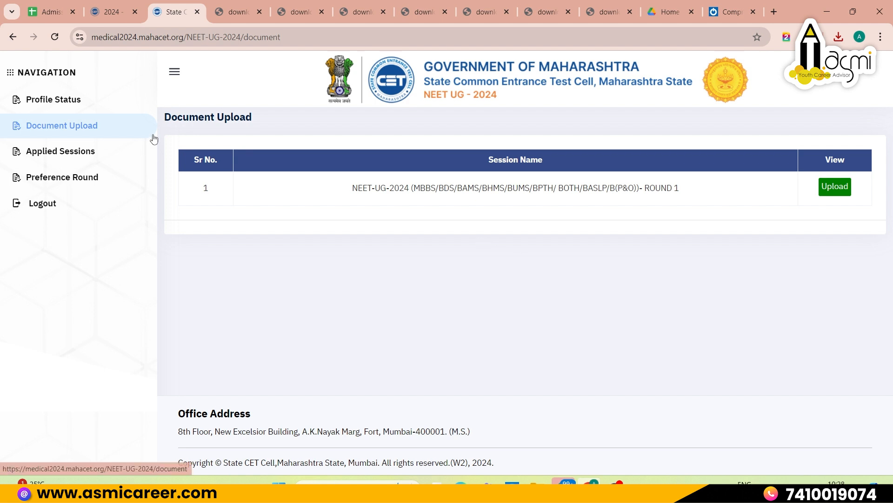
click(67, 157)
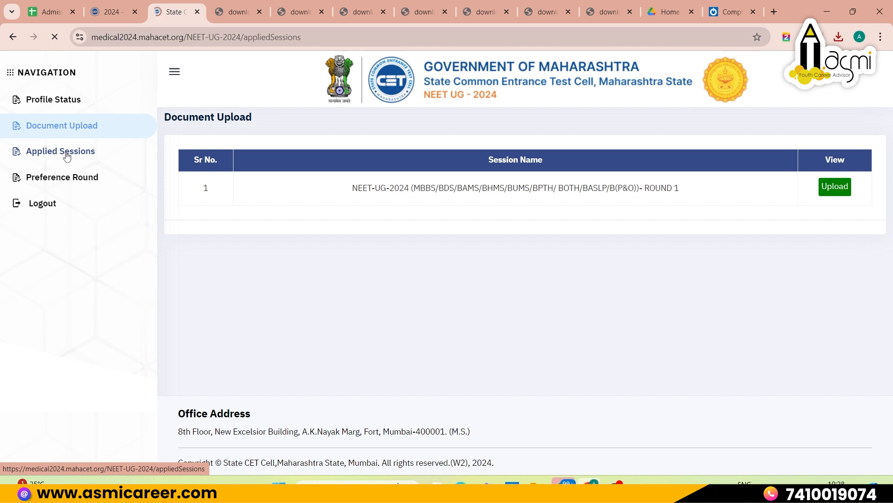